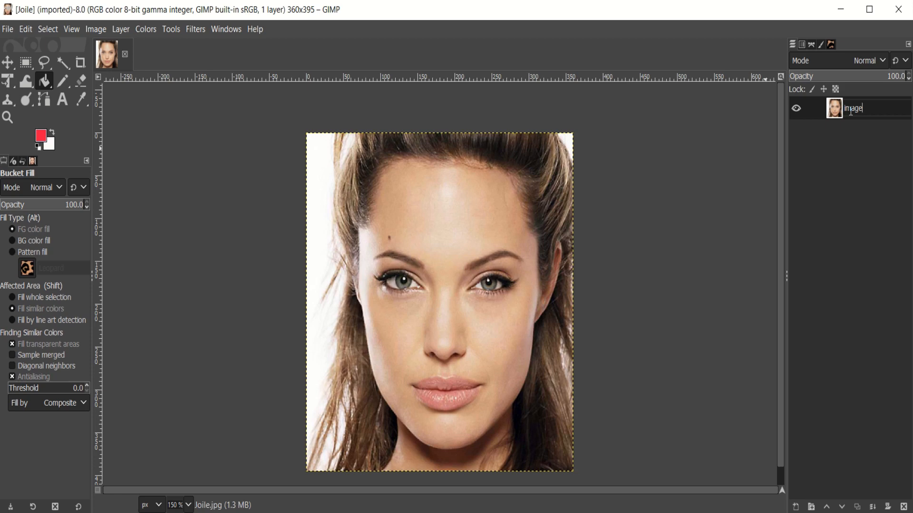
# Duplicate the image layer and boost the copy's contrast with Curves, using value-channel points at 152/221 and 126/65.
pyautogui.rightClick(835, 110)
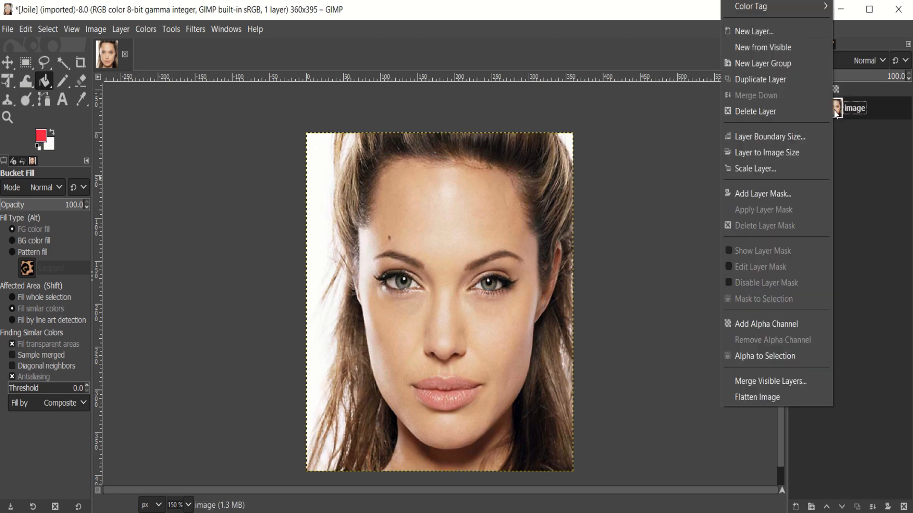
pyautogui.click(783, 80)
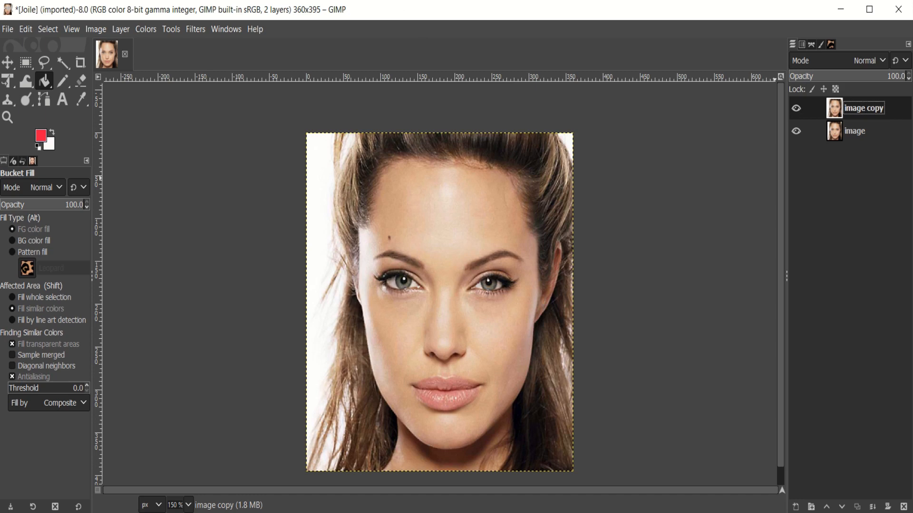
pyautogui.click(147, 29)
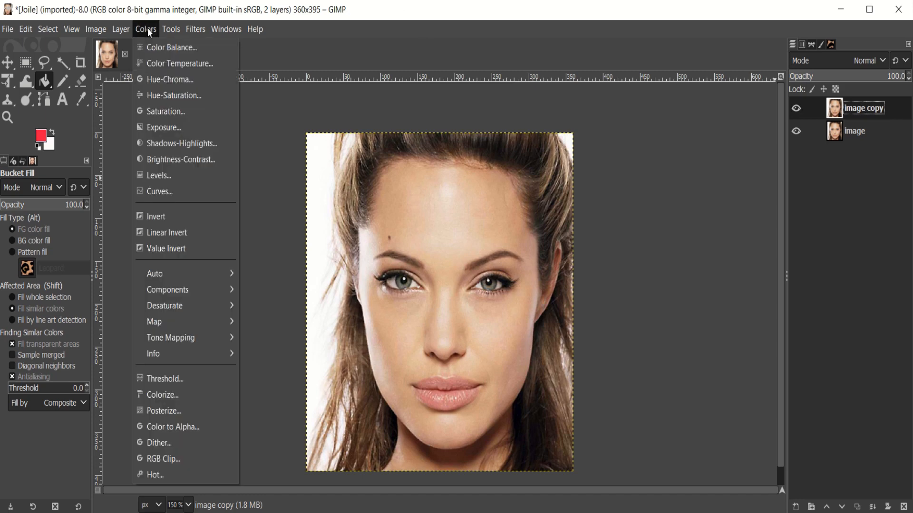
pyautogui.click(166, 191)
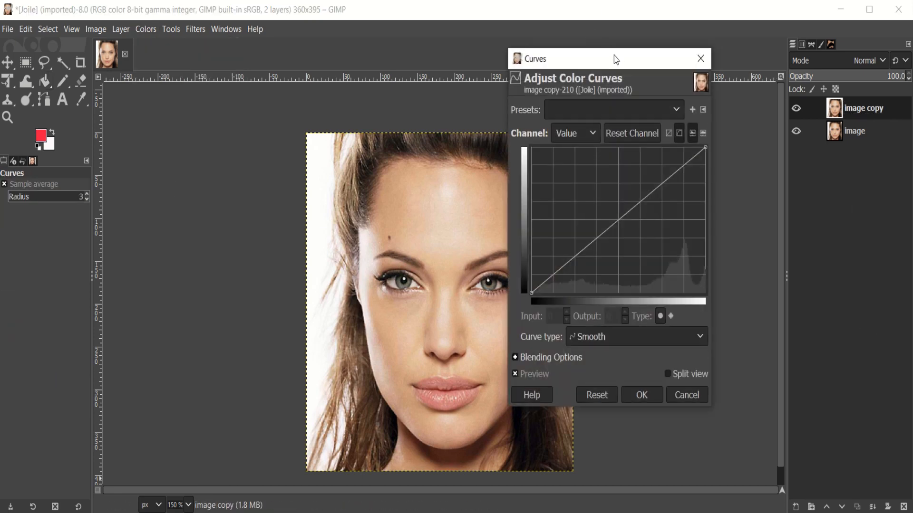
pyautogui.moveTo(616, 57); pyautogui.dragTo(621, 91)
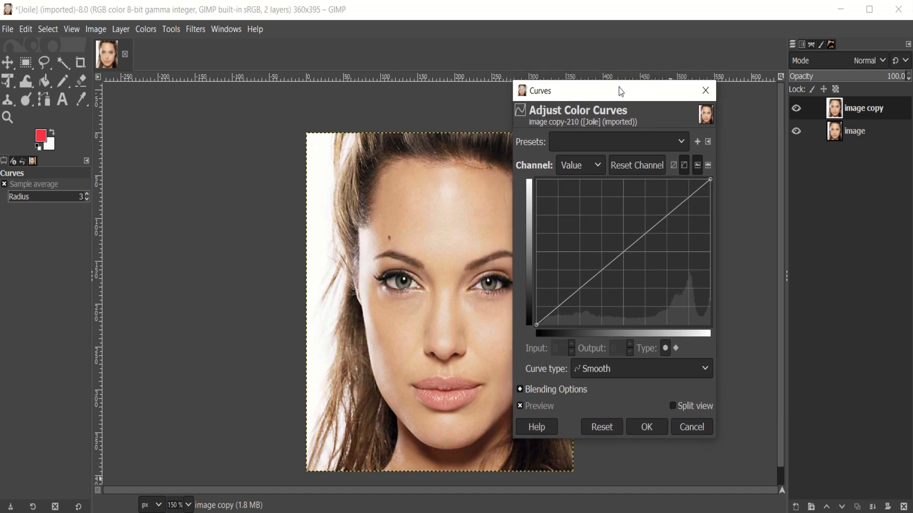
pyautogui.moveTo(621, 91); pyautogui.dragTo(684, 107)
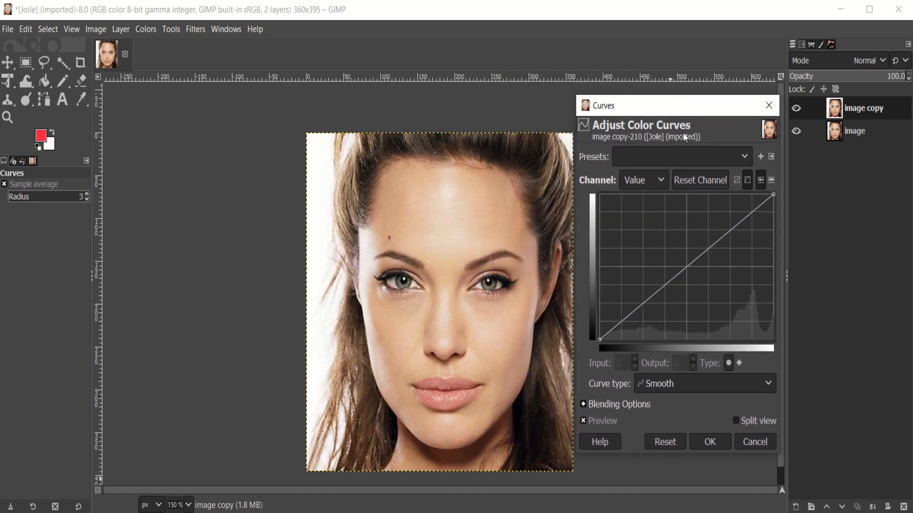
pyautogui.moveTo(727, 232); pyautogui.dragTo(703, 213)
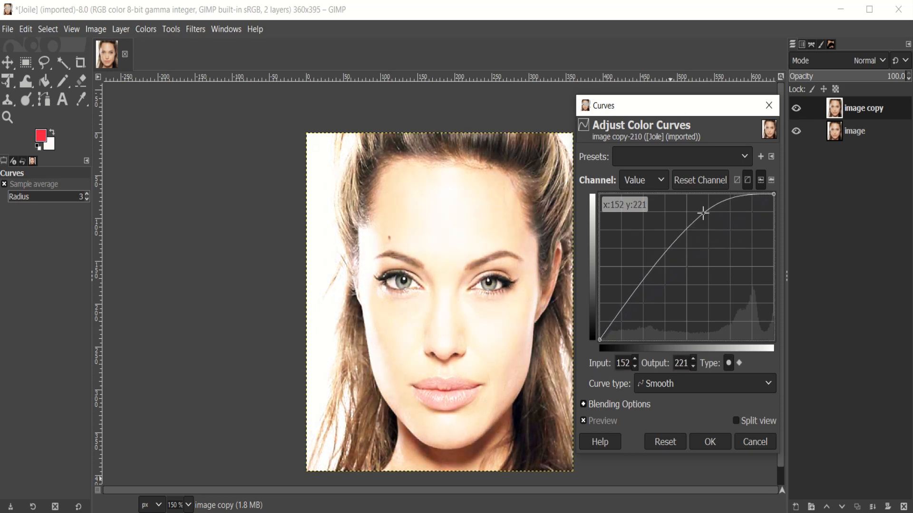
pyautogui.moveTo(636, 283); pyautogui.dragTo(685, 302)
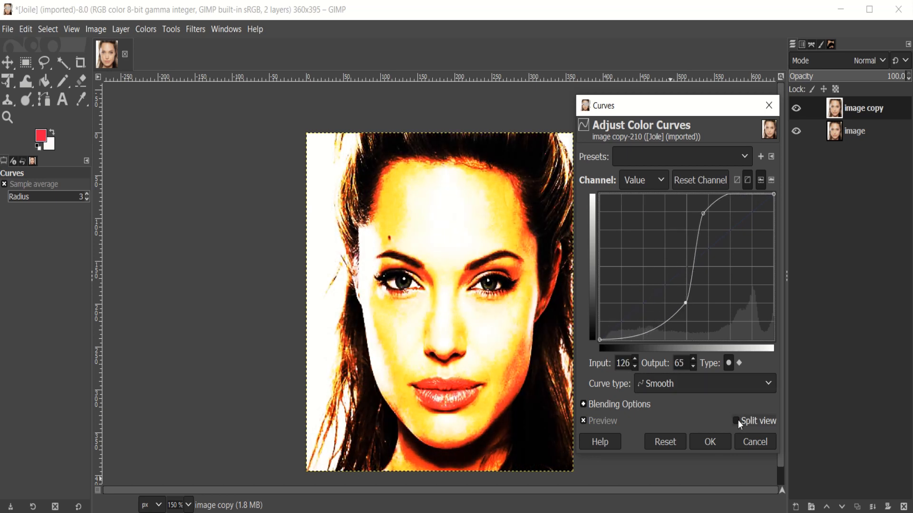
pyautogui.click(710, 442)
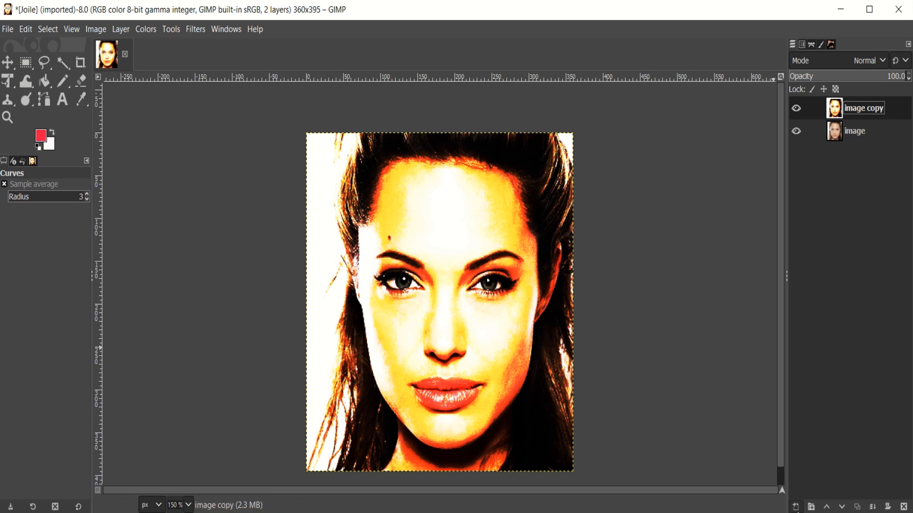
# Add a new 360 × 395 px layer filled with white above the image copy, keeping the name "new layer".
pyautogui.click(797, 508)
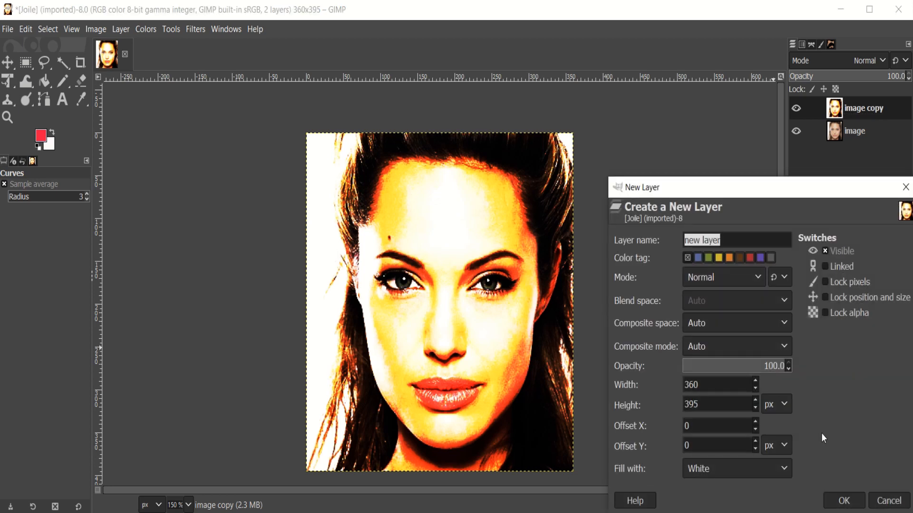
pyautogui.moveTo(794, 191); pyautogui.dragTo(752, 113)
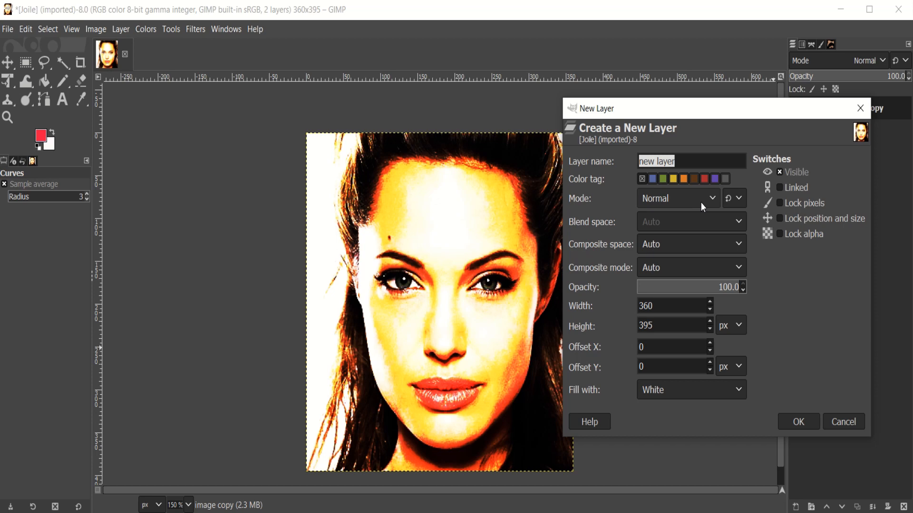
pyautogui.click(684, 162)
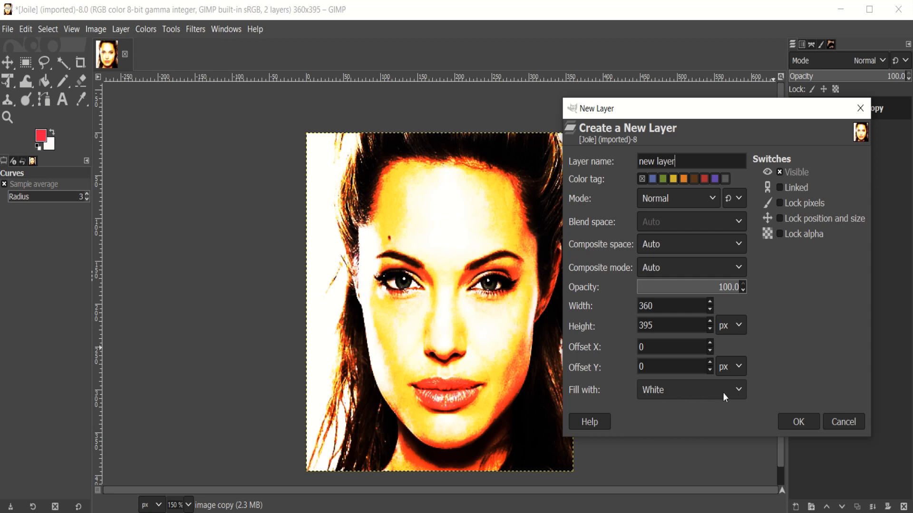
pyautogui.click(738, 395)
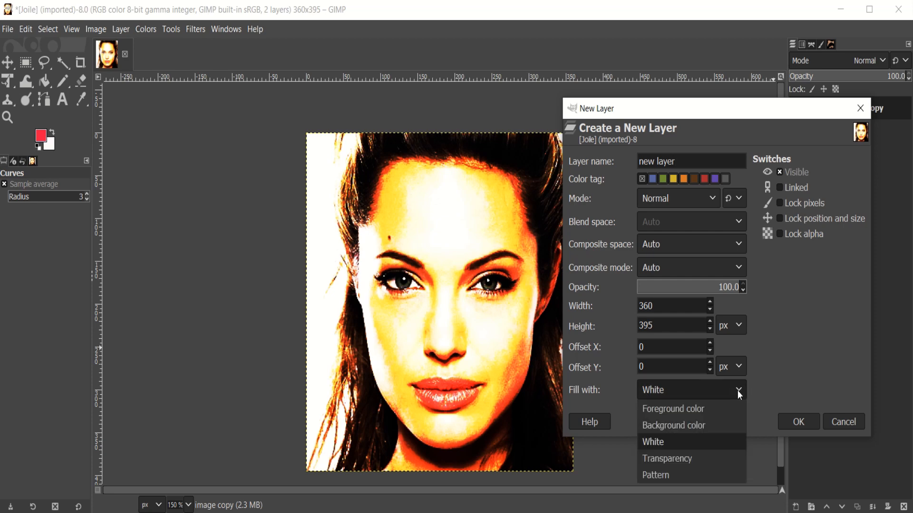
pyautogui.click(706, 445)
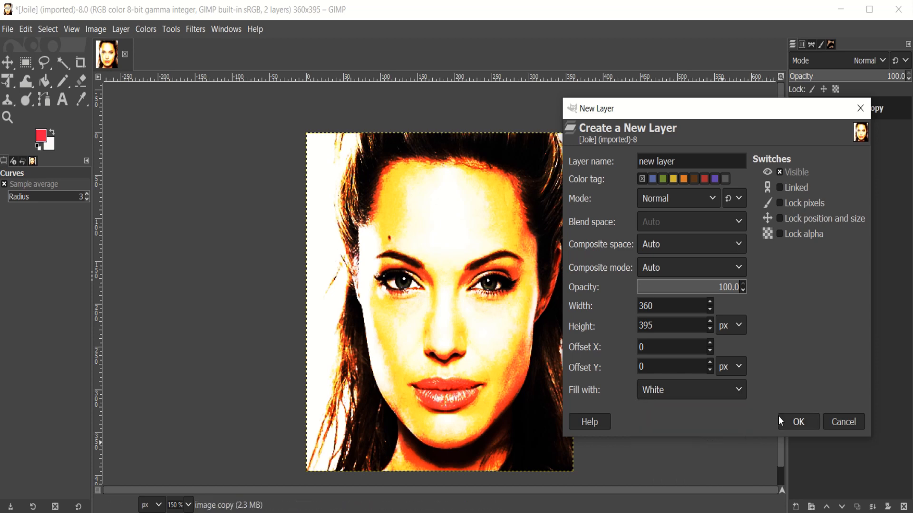
pyautogui.click(795, 424)
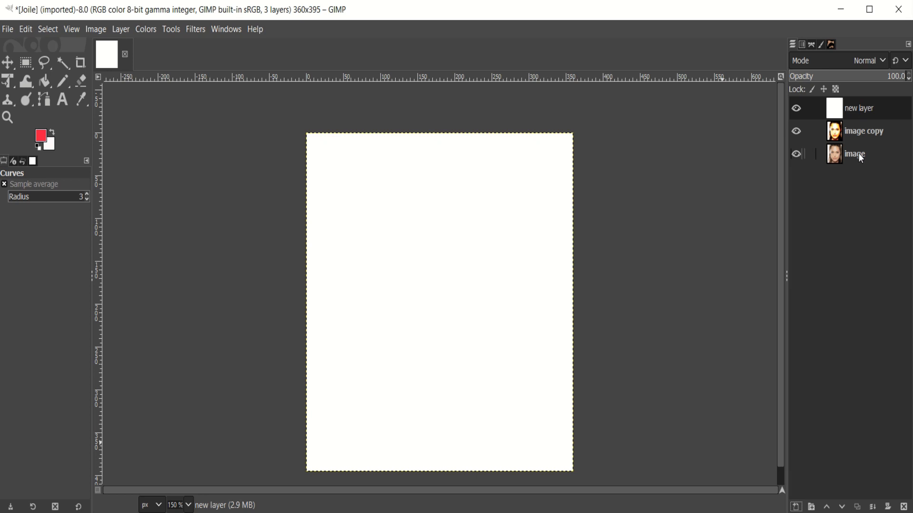
# Draw a text box covering the whole white canvas and set its text color to near-black 090002.
pyautogui.click(62, 106)
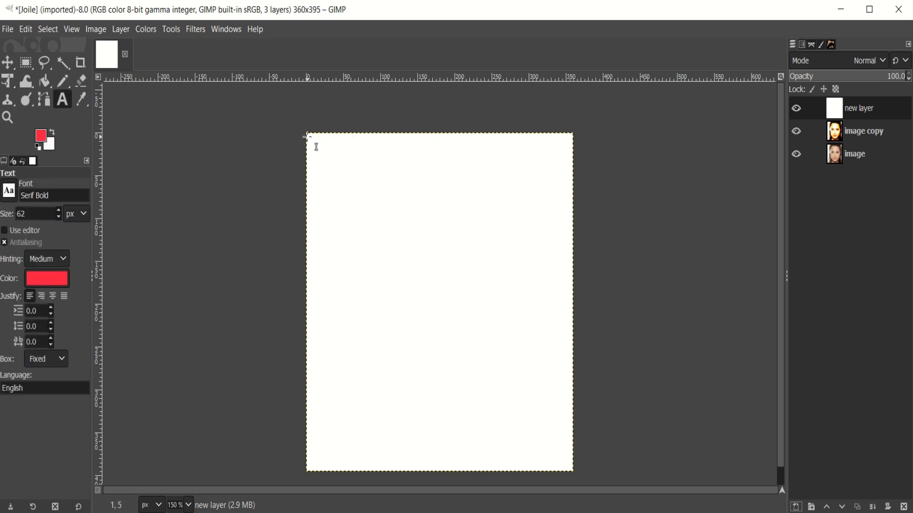
pyautogui.moveTo(308, 137); pyautogui.dragTo(579, 481)
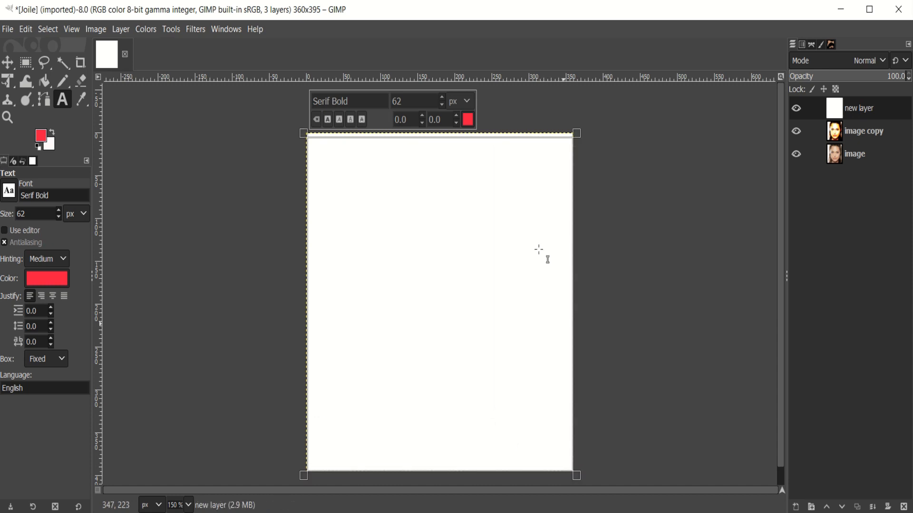
pyautogui.click(468, 121)
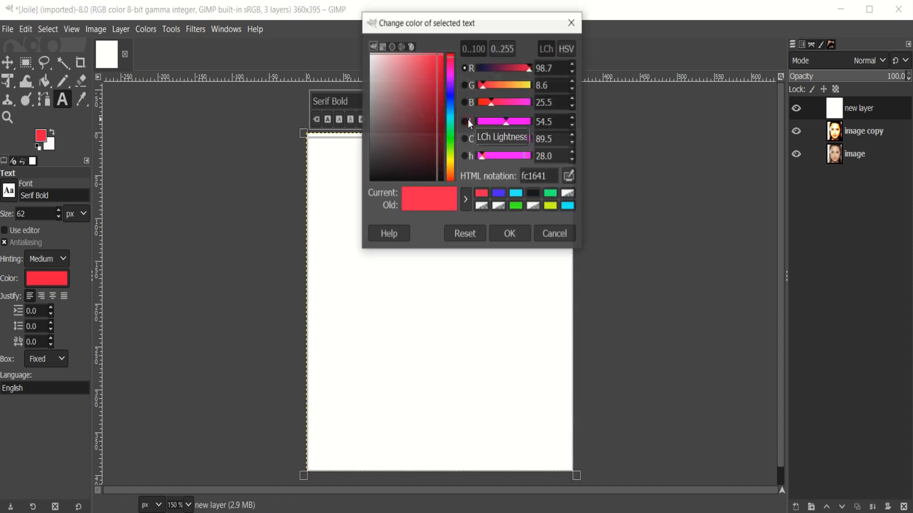
pyautogui.click(443, 179)
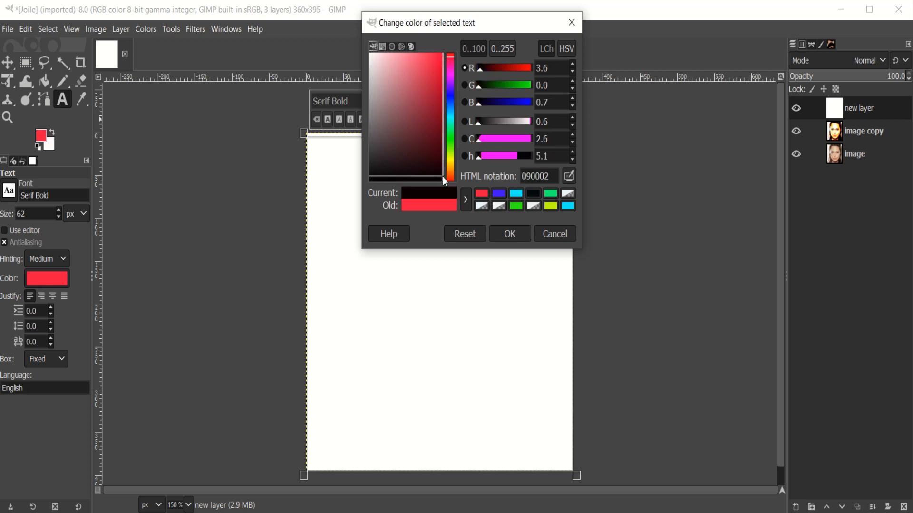
pyautogui.click(508, 237)
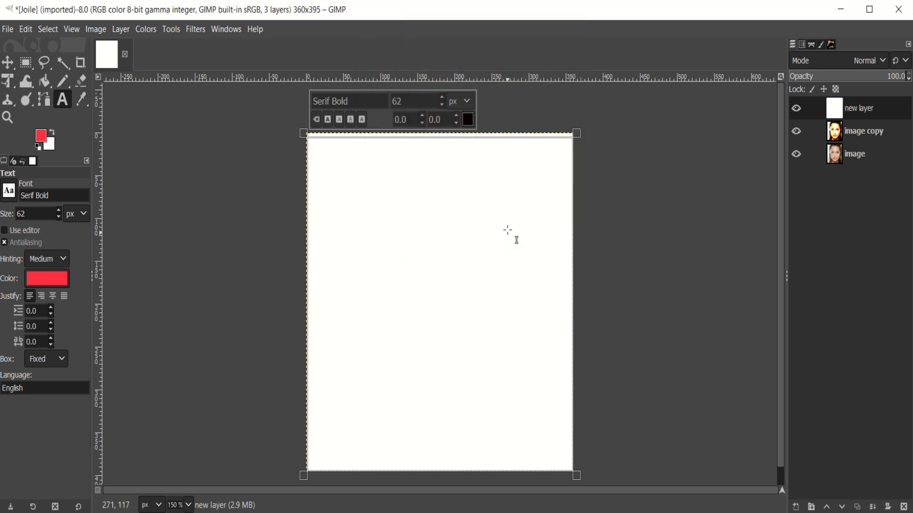
# Set the font size of the new text box to 11 px.
pyautogui.click(442, 105)
pyautogui.click(442, 105)
pyautogui.click(442, 105)
pyautogui.click(441, 104)
pyautogui.moveTo(409, 100); pyautogui.dragTo(385, 103)
pyautogui.write('11')
pyautogui.write('eslax')
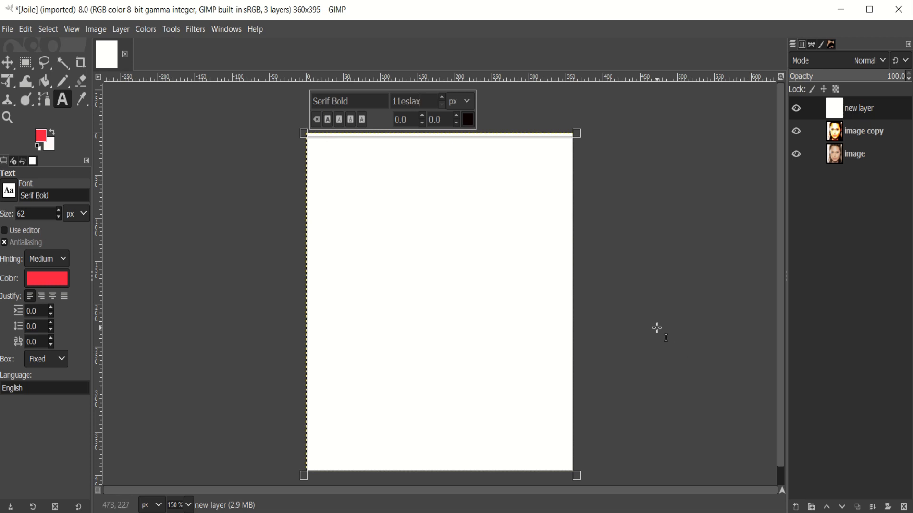
pyautogui.press('BackSpace')
pyautogui.press('BackSpace')
pyautogui.press('BackSpace')
pyautogui.press('BackSpace')
pyautogui.press('BackSpace')
# Enter "eslax" in the text box and paste copies of it without spaces until the first line is full.
pyautogui.write('es')
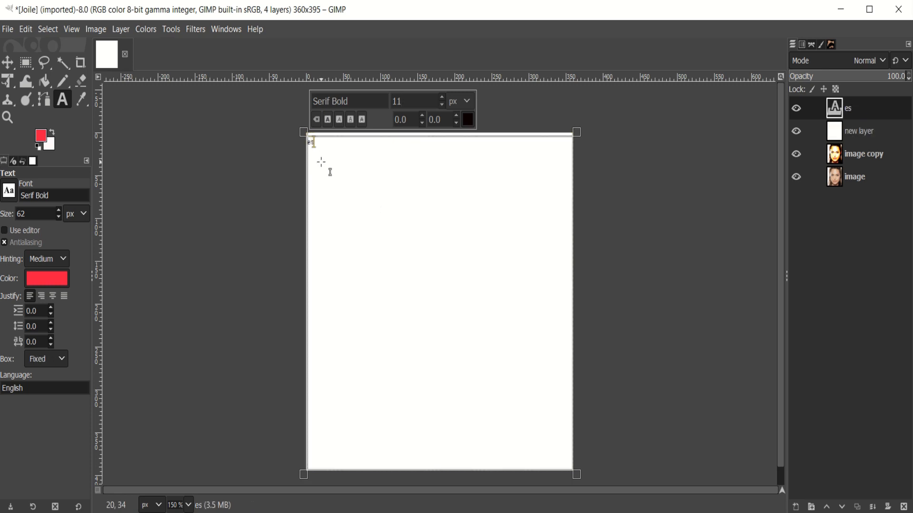
pyautogui.write('lax')
pyautogui.hotkey('ctrl', 'a')
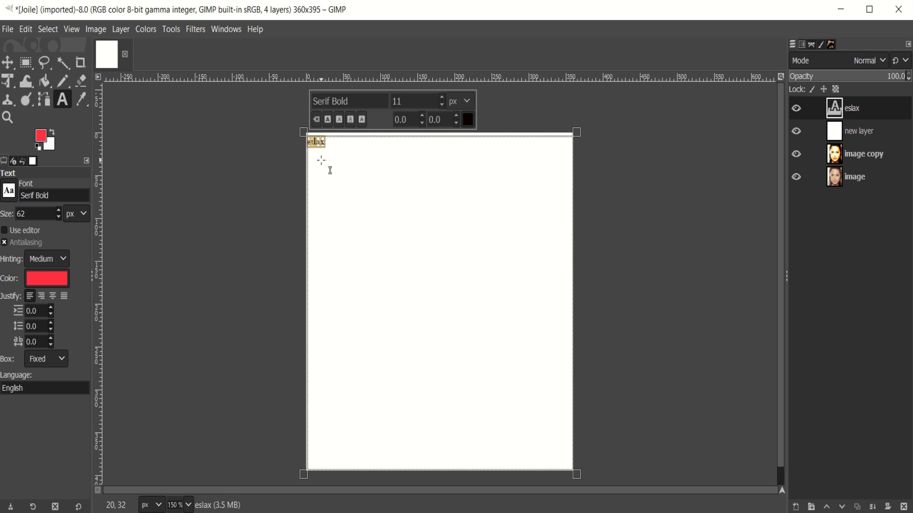
pyautogui.hotkey('ctrl', 'v')
pyautogui.hotkey('ctrl', 'v')
pyautogui.hotkey('ctrl', 'v')
pyautogui.hotkey('ctrl', 'v')
pyautogui.hotkey('ctrl', 'v')
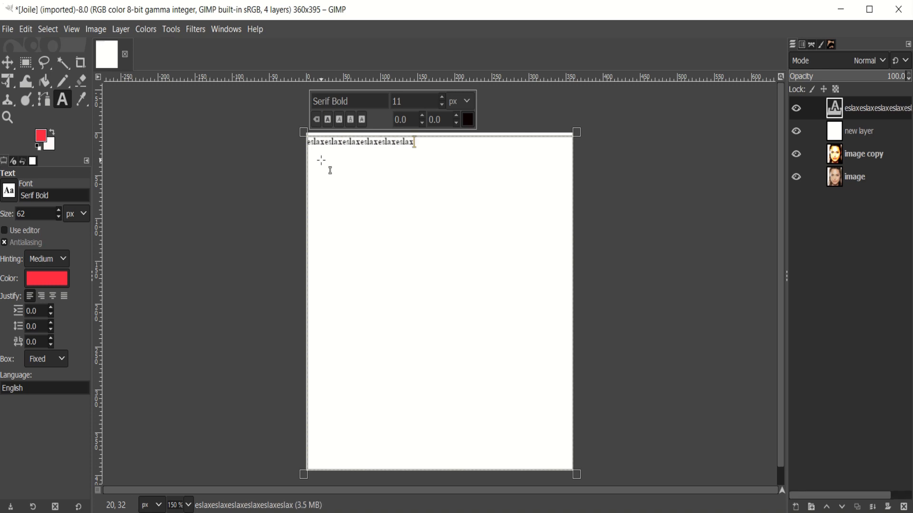
pyautogui.hotkey('ctrl', 'v')
pyautogui.hotkey('ctrl', 'v')
pyautogui.hotkey('ctrl', 'v')
pyautogui.hotkey('ctrl', 'v')
pyautogui.hotkey('ctrl', 'v')
pyautogui.hotkey('ctrl', 'v')
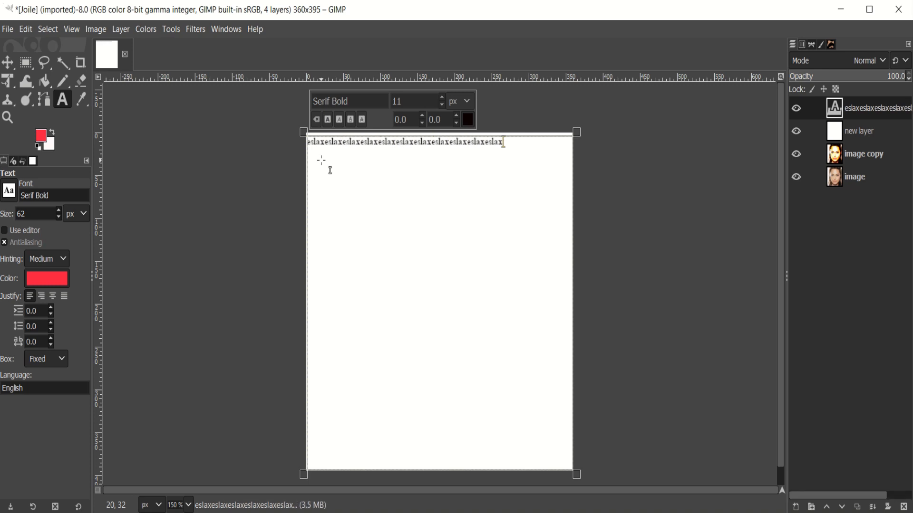
pyautogui.hotkey('ctrl', 'v')
pyautogui.hotkey('ctrl', 'v')
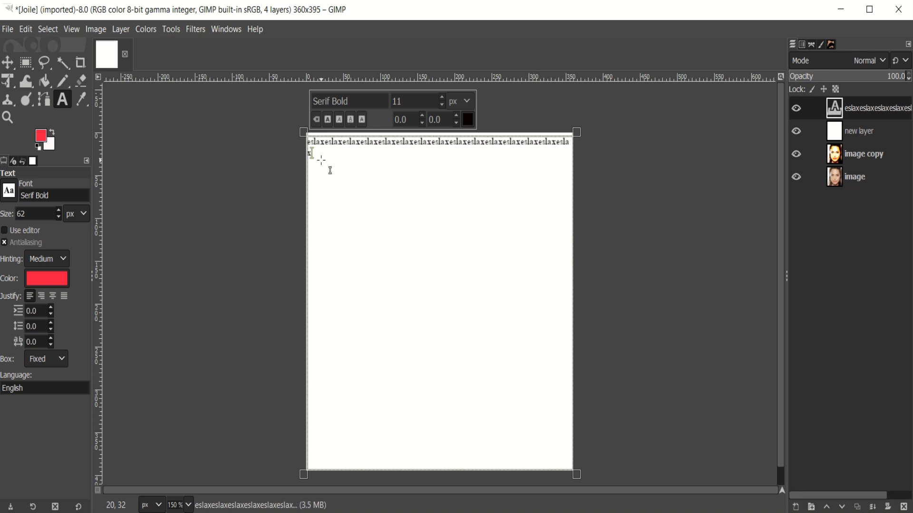
# Copy the full line of "eslax" text and paste it repeatedly until the text covers the entire canvas.
pyautogui.hotkey('ctrl', 'a')
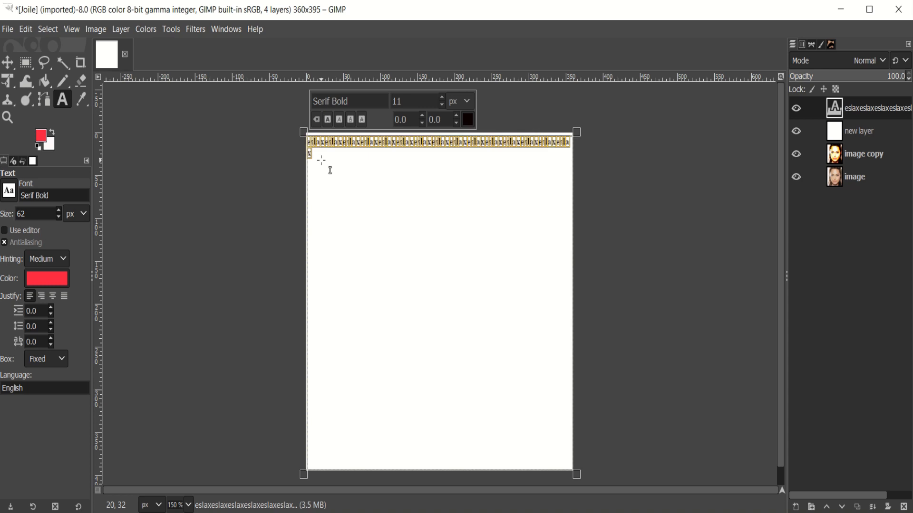
pyautogui.hotkey('ctrl', 'c')
pyautogui.hotkey('ctrl', 'v')
pyautogui.hotkey('ctrl', 'v')
pyautogui.hotkey('ctrl', 'v')
pyautogui.hotkey('ctrl', 'v')
pyautogui.hotkey('ctrl', 'v')
pyautogui.hotkey('ctrl', 'v')
pyautogui.hotkey('ctrl', 'v')
pyautogui.hotkey('ctrl', 'v')
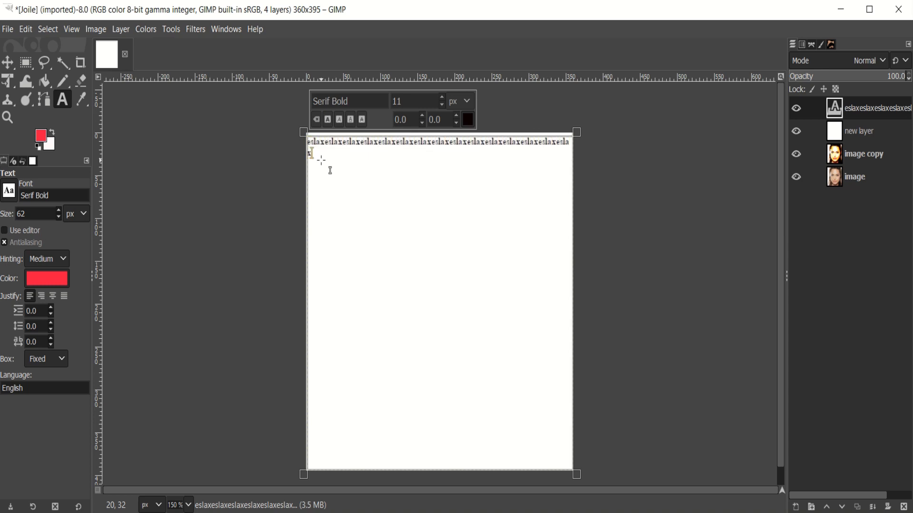
pyautogui.hotkey('ctrl', 'v')
pyautogui.hotkey('ctrl', 'v')
pyautogui.hotkey('ctrl', 'v')
pyautogui.hotkey('ctrl', 'v')
pyautogui.hotkey('ctrl', 'v')
pyautogui.hotkey('ctrl', 'v')
pyautogui.hotkey('ctrl', 'v')
pyautogui.hotkey('ctrl', 'v')
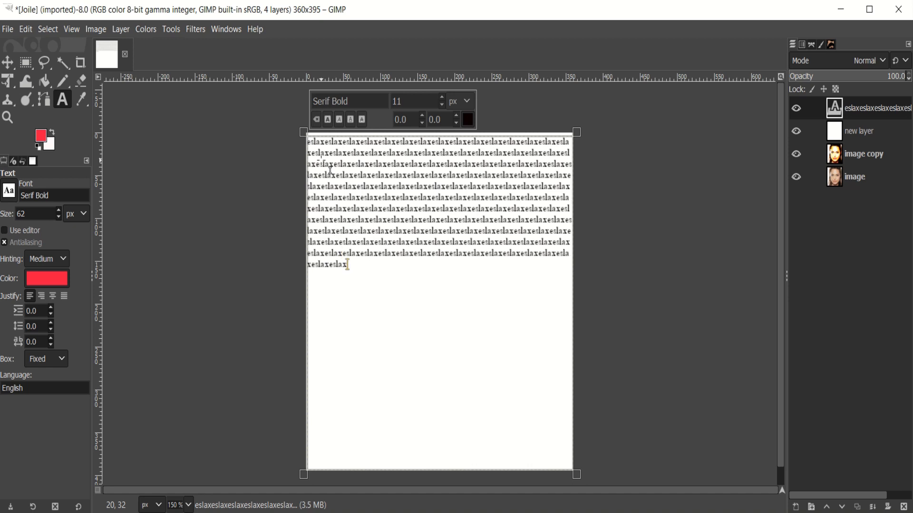
pyautogui.hotkey('ctrl', 'v')
pyautogui.hotkey('ctrl', 'v')
pyautogui.hotkey('ctrl', 'v')
pyautogui.hotkey('ctrl', 'v')
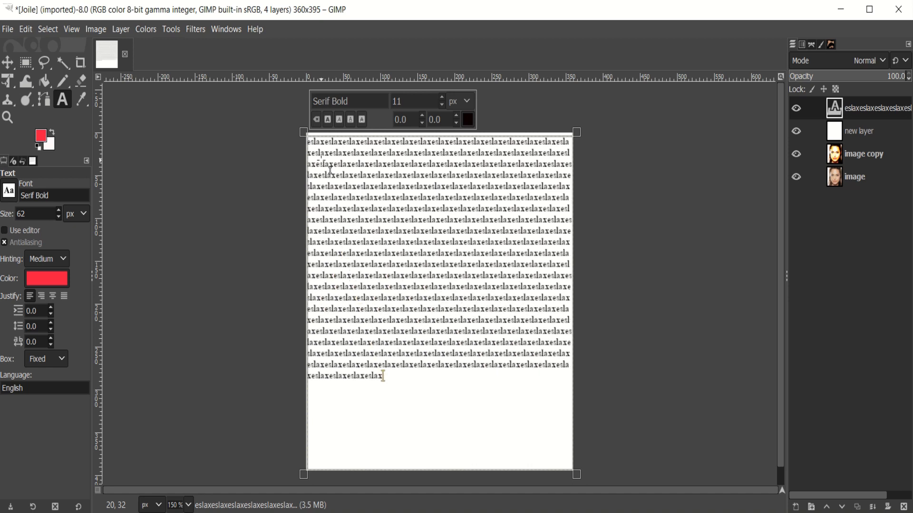
pyautogui.hotkey('ctrl', 'v')
pyautogui.hotkey('ctrl', 'v')
pyautogui.hotkey('ctrl', 'v')
pyautogui.hotkey('ctrl', 'v')
pyautogui.hotkey('ctrl', 'v')
pyautogui.hotkey('ctrl', 'v')
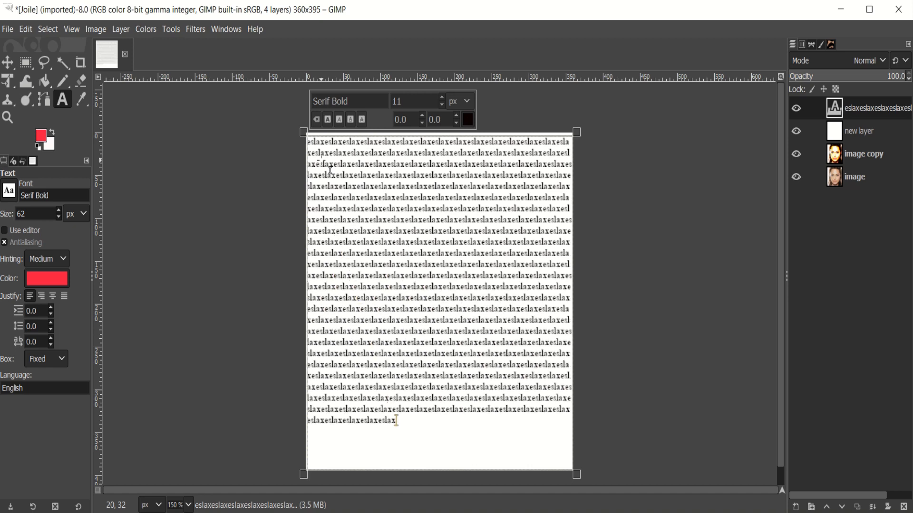
pyautogui.hotkey('ctrl', 'v')
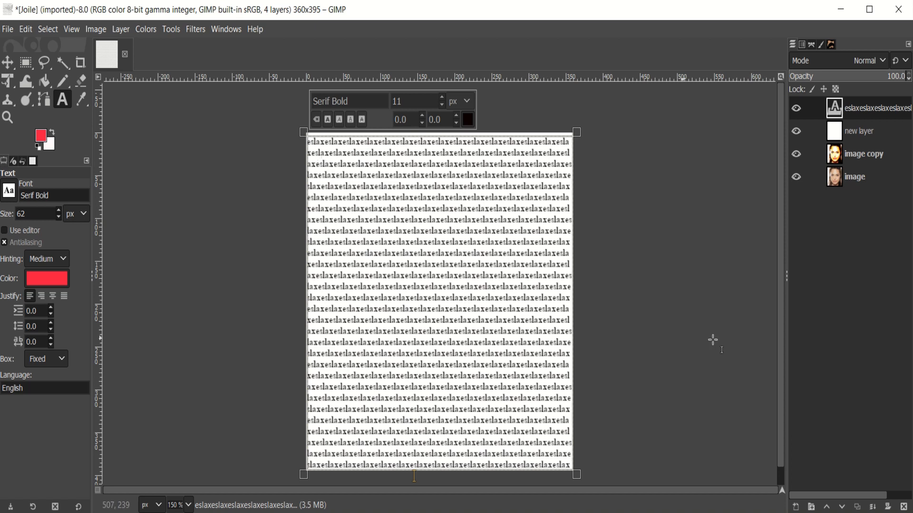
# Merge the "eslax" text layer down into the white layer beneath it.
pyautogui.doubleClick(868, 108)
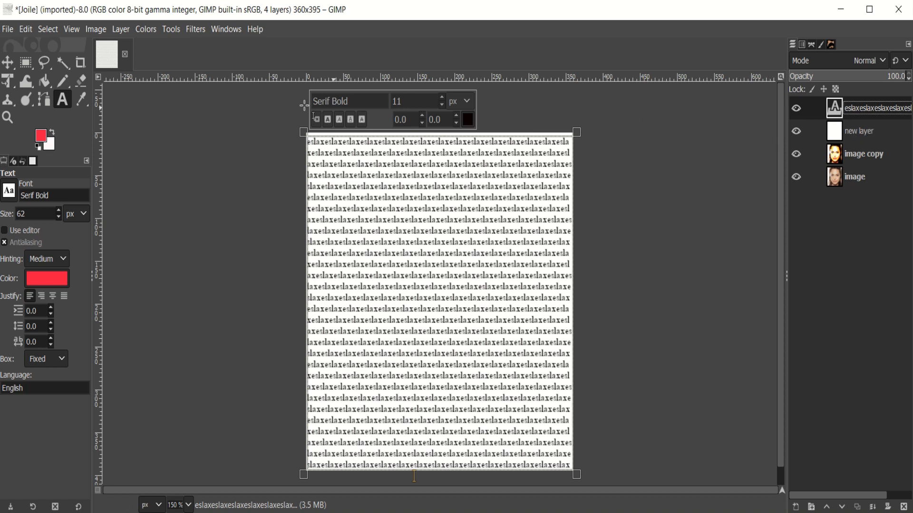
pyautogui.click(121, 29)
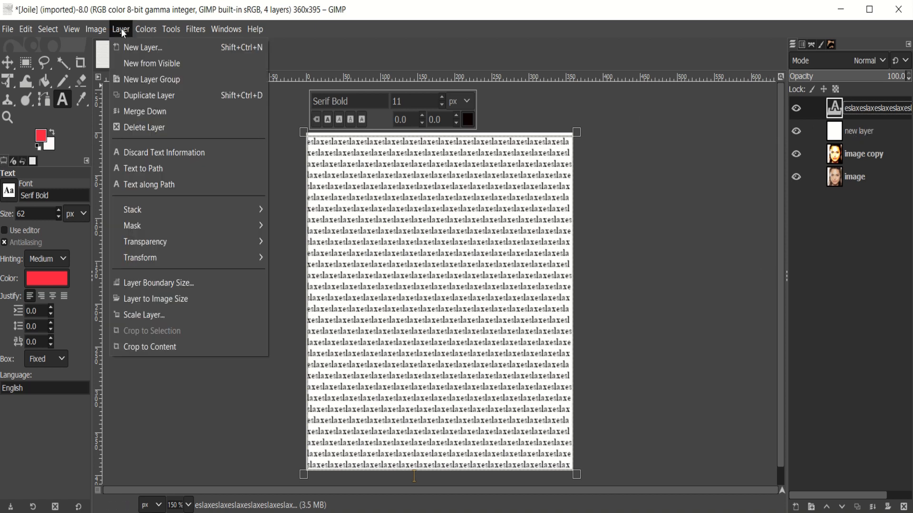
pyautogui.click(221, 111)
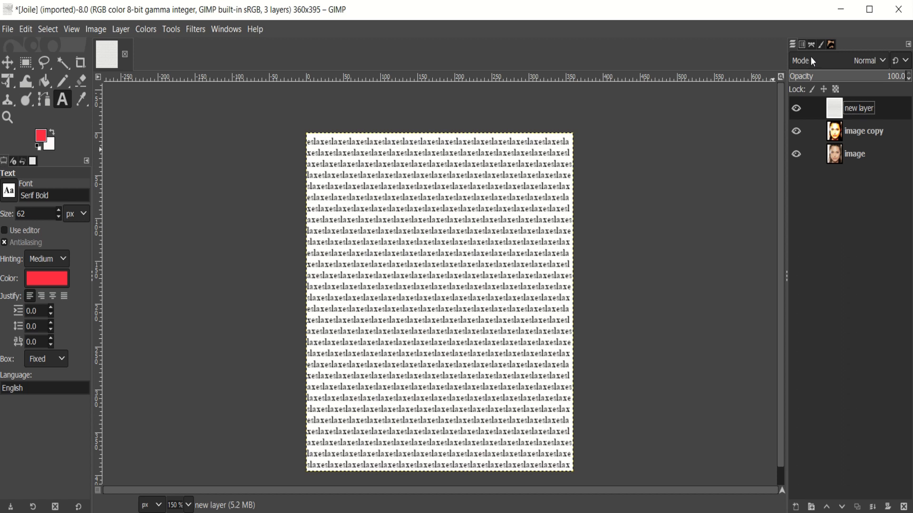
# Set the blend mode of the "eslax" text layer to Screen.
pyautogui.click(881, 61)
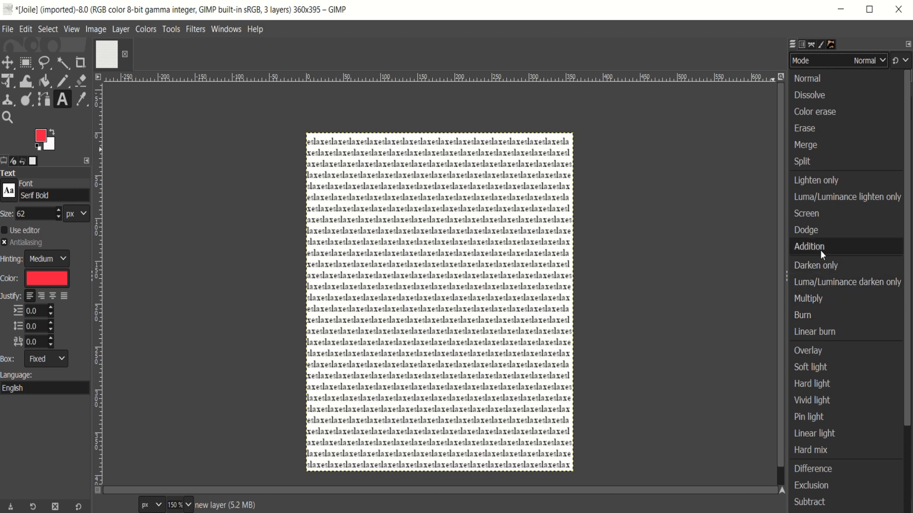
pyautogui.click(851, 216)
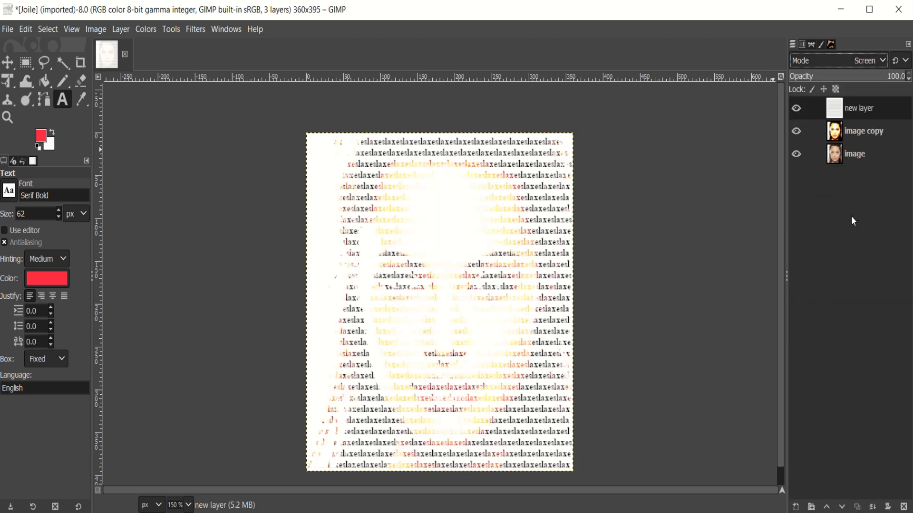
pyautogui.click(8, 62)
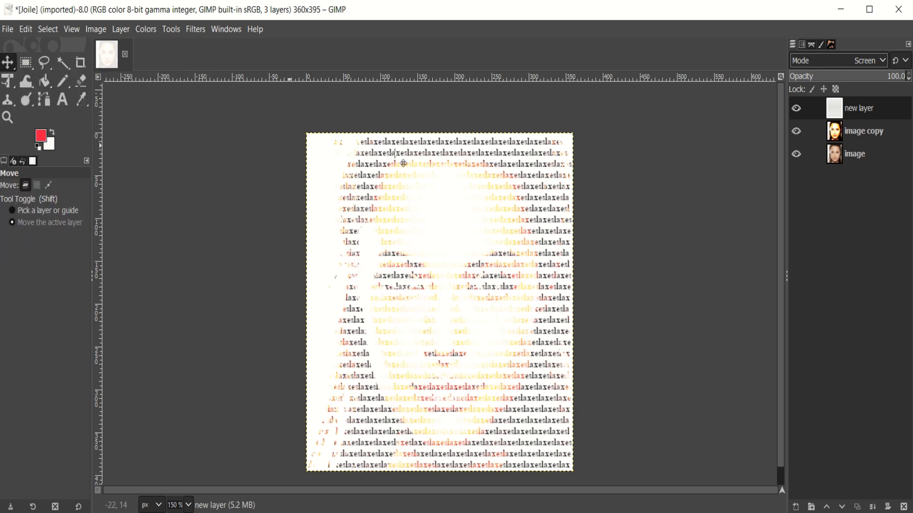
# Raise the original image layer to the top of the stack and add a black (full transparency) layer mask to it.
pyautogui.click(852, 153)
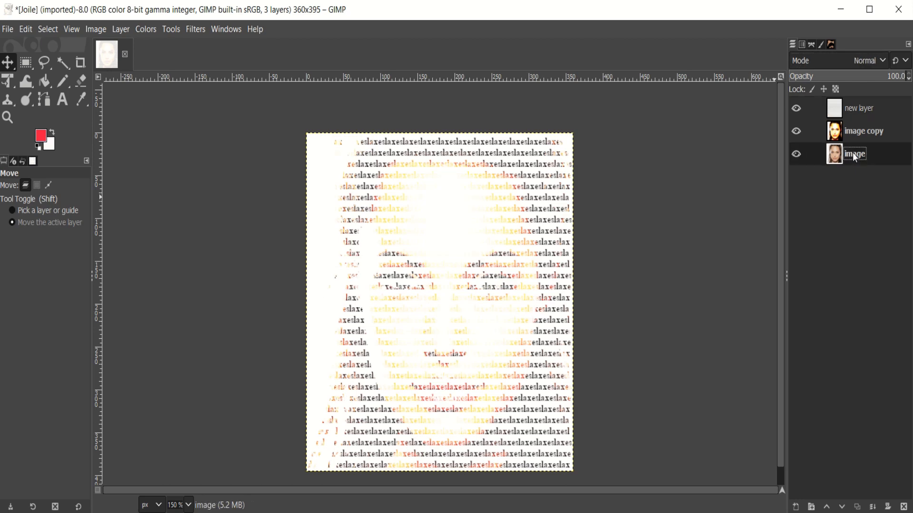
pyautogui.moveTo(852, 153); pyautogui.dragTo(827, 104)
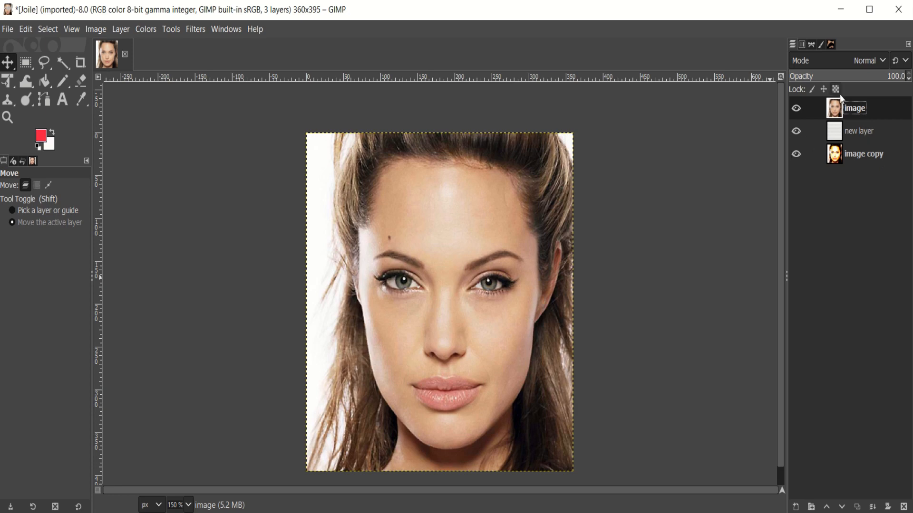
pyautogui.rightClick(863, 111)
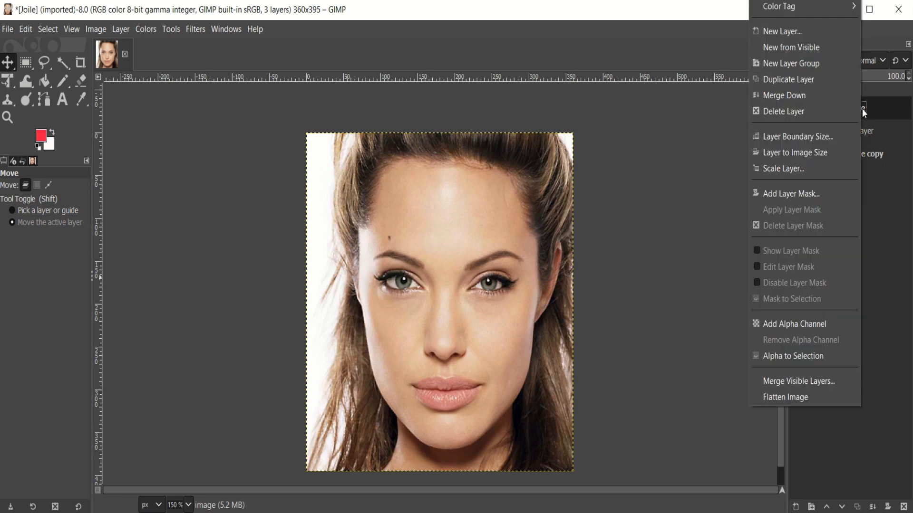
pyautogui.click(828, 195)
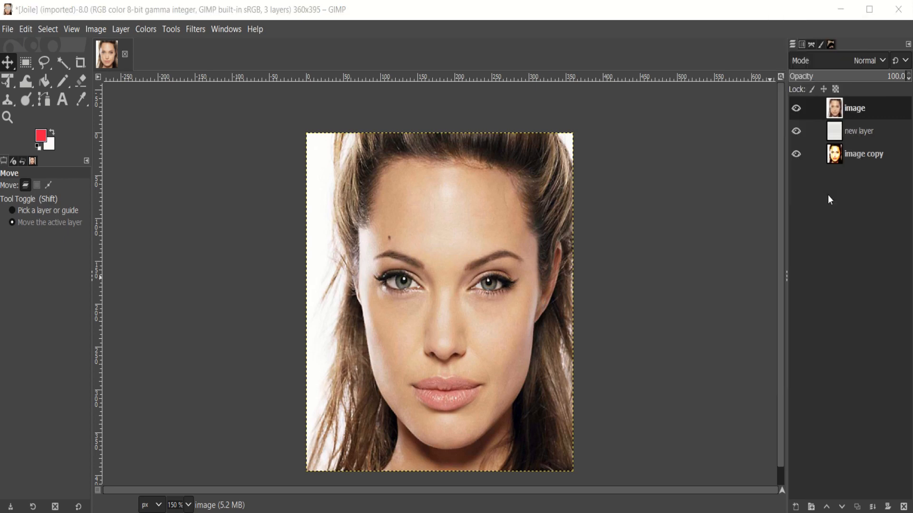
pyautogui.moveTo(844, 101); pyautogui.dragTo(714, 116)
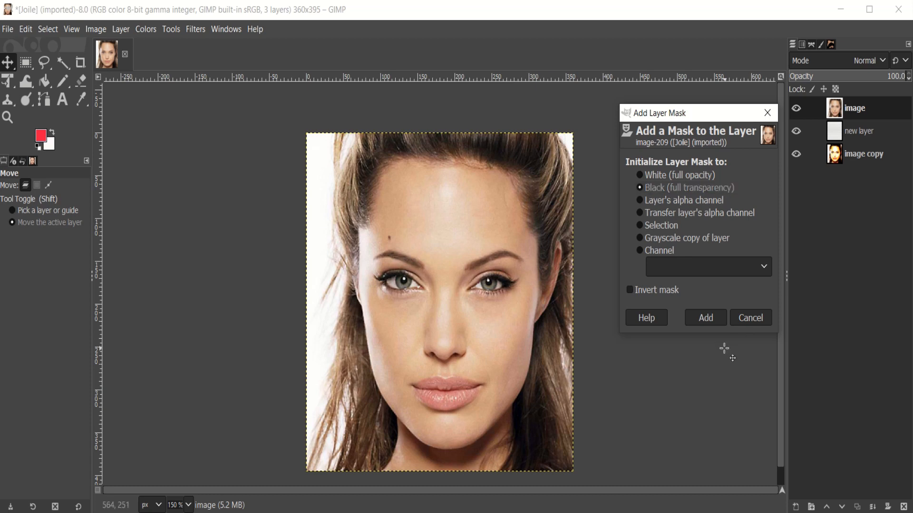
pyautogui.click(709, 317)
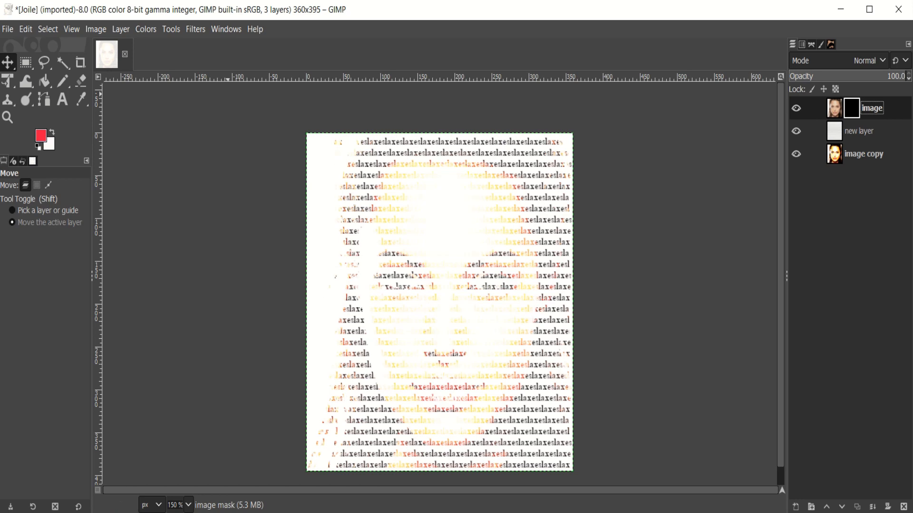
# Change the foreground color to near-white, fdfdfd.
pyautogui.click(43, 140)
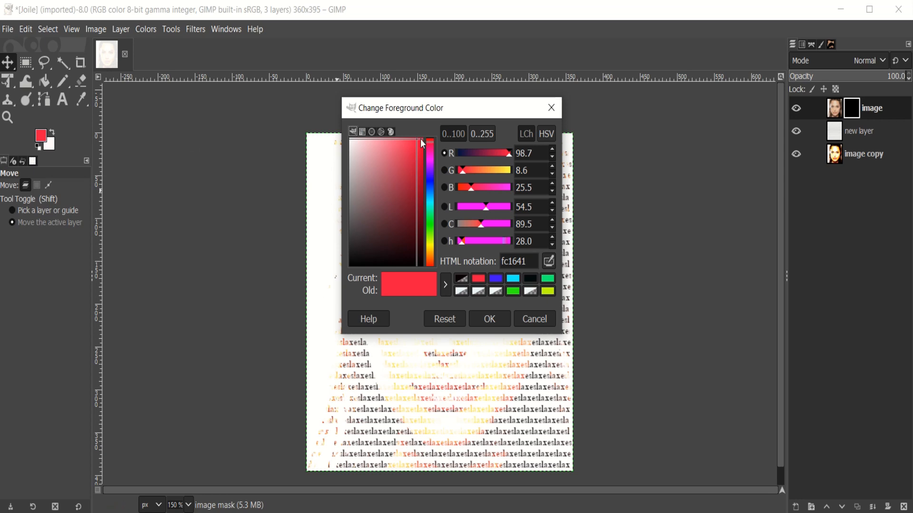
pyautogui.moveTo(422, 143); pyautogui.dragTo(348, 144)
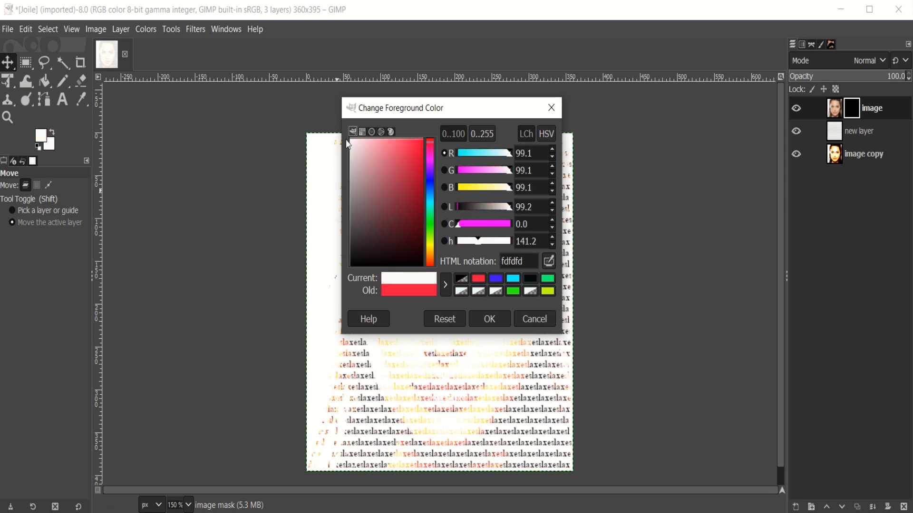
pyautogui.click(496, 326)
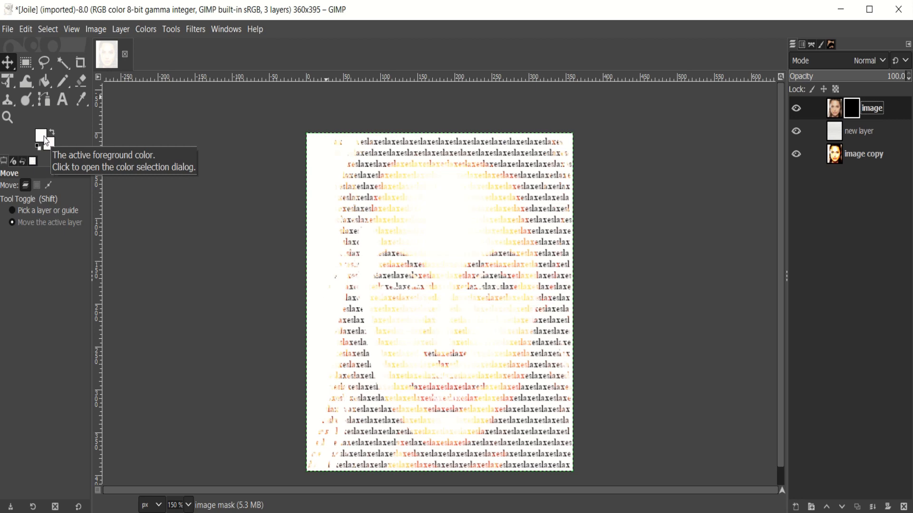
# Paint on the image layer's mask with the Paintbrush to reveal both eyes, the tip of the nose and the lips.
pyautogui.click(67, 84)
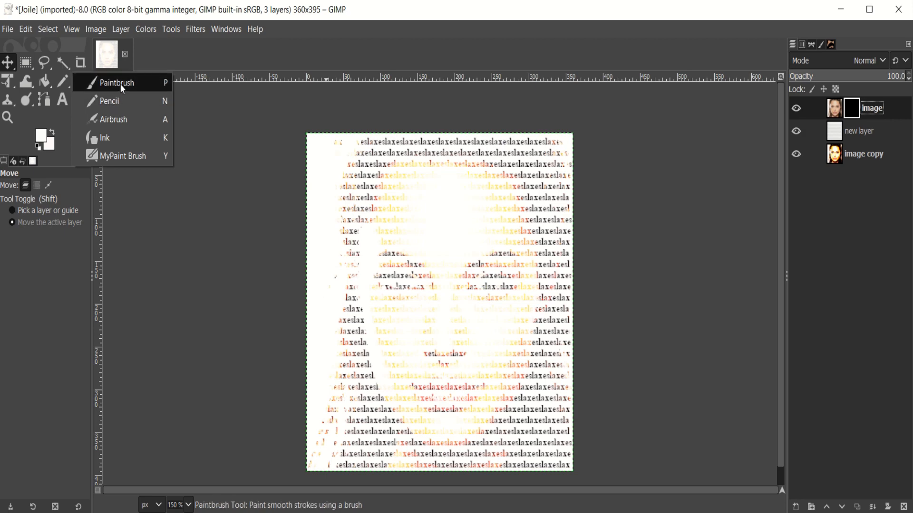
pyautogui.click(134, 82)
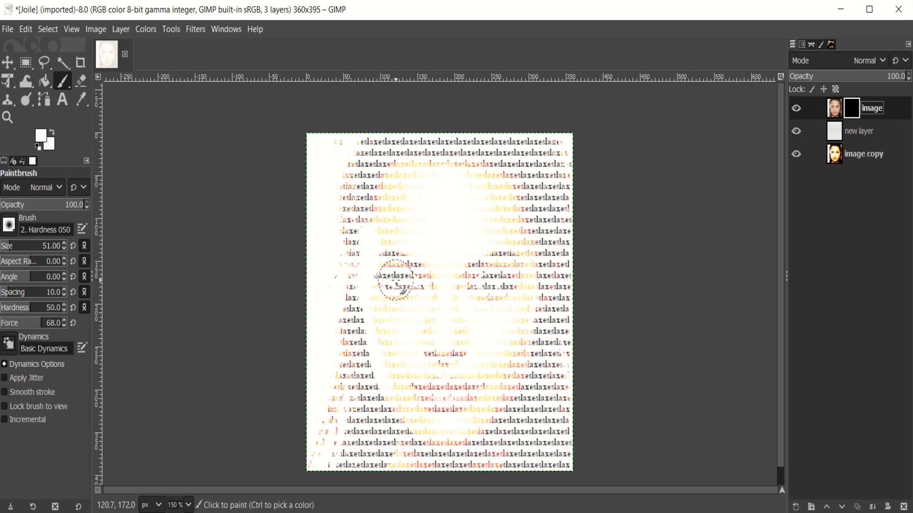
pyautogui.click(391, 277)
pyautogui.moveTo(390, 280); pyautogui.dragTo(419, 288)
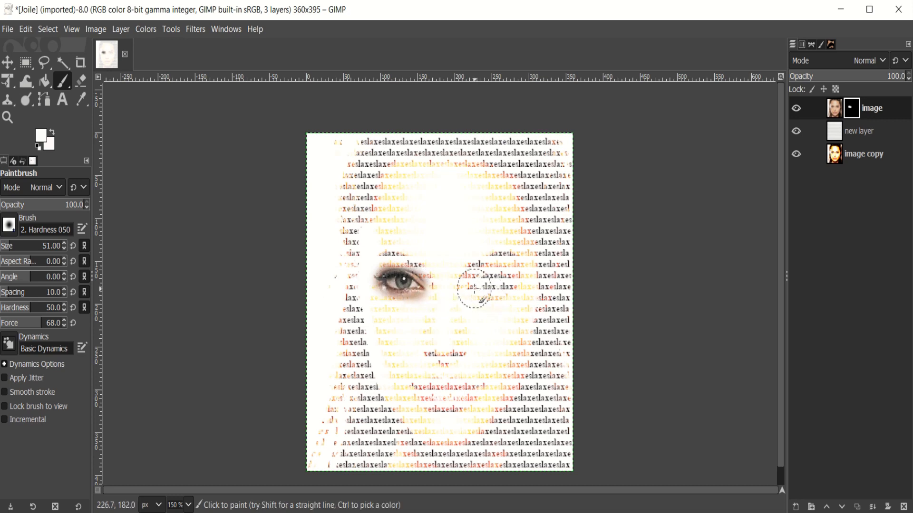
pyautogui.moveTo(475, 287)
pyautogui.mouseDown()
pyautogui.moveTo(511, 286)
pyautogui.moveTo(481, 285)
pyautogui.mouseUp()
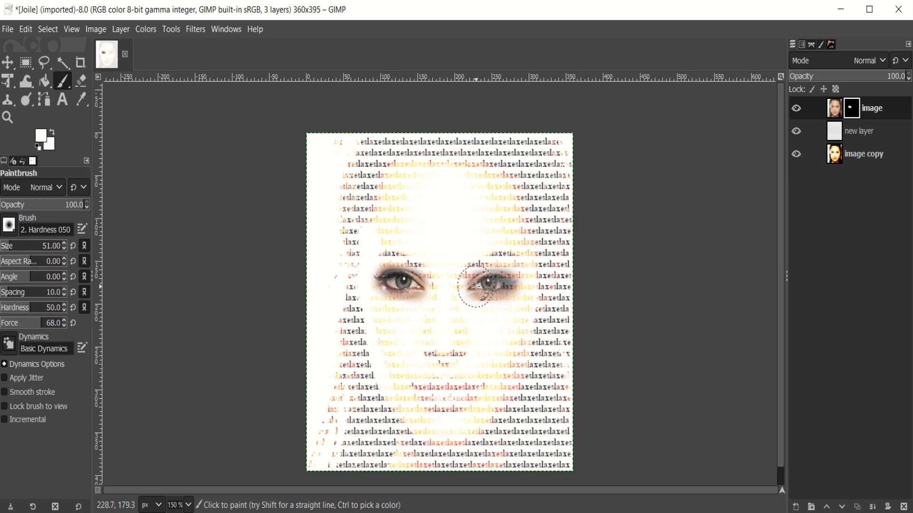
pyautogui.moveTo(461, 348)
pyautogui.mouseDown()
pyautogui.moveTo(435, 365)
pyautogui.moveTo(432, 359)
pyautogui.moveTo(459, 355)
pyautogui.moveTo(431, 355)
pyautogui.moveTo(457, 355)
pyautogui.moveTo(441, 399)
pyautogui.moveTo(422, 389)
pyautogui.moveTo(461, 395)
pyautogui.mouseUp()
pyautogui.moveTo(470, 390)
pyautogui.mouseDown()
pyautogui.moveTo(416, 386)
pyautogui.moveTo(487, 399)
pyautogui.moveTo(473, 401)
pyautogui.mouseUp()
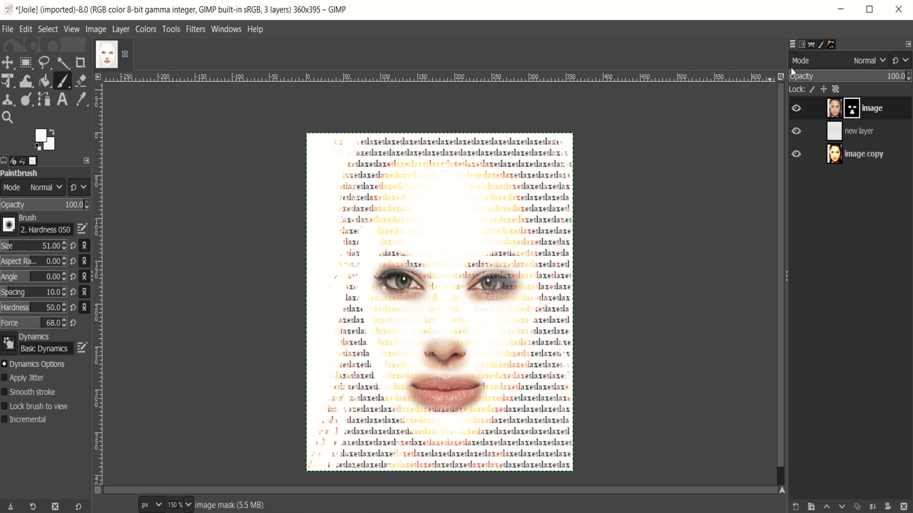
# Set the blend mode of the masked image layer to Grain merge.
pyautogui.click(880, 58)
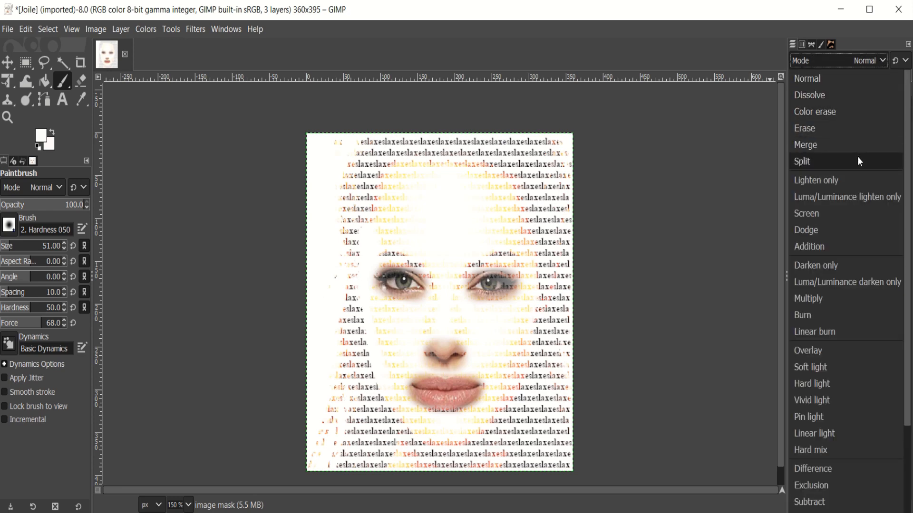
pyautogui.scroll(-3, 845, 287)
pyautogui.scroll(-2, 845, 287)
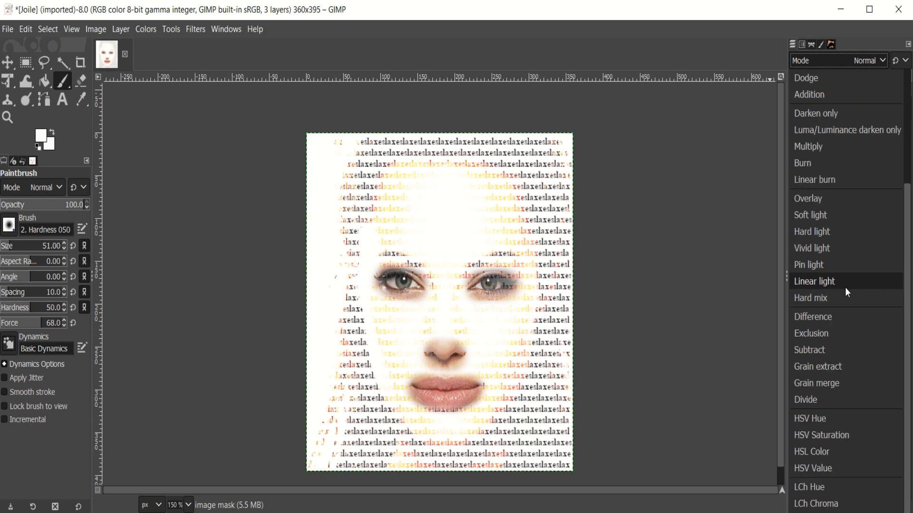
pyautogui.click(861, 387)
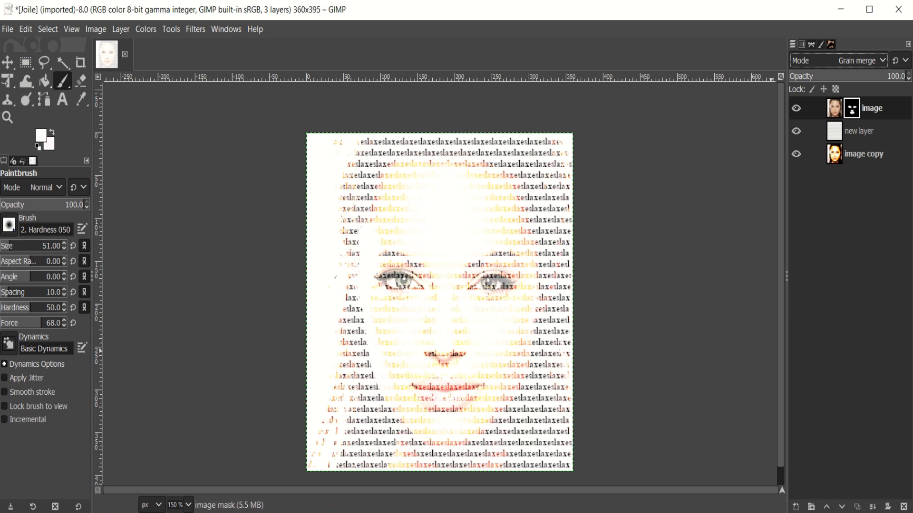
# Add a new 360 x 395 px layer filled with white above the masked image layer.
pyautogui.click(796, 507)
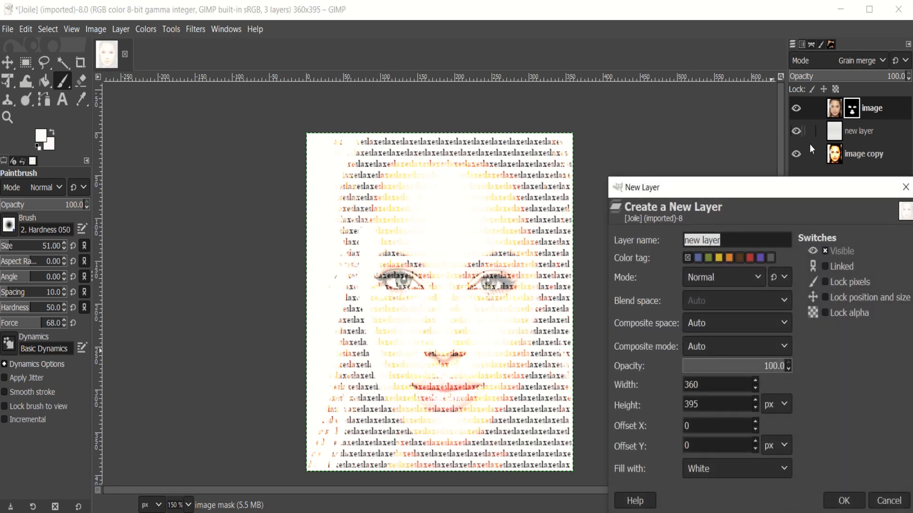
pyautogui.moveTo(811, 196); pyautogui.dragTo(793, 65)
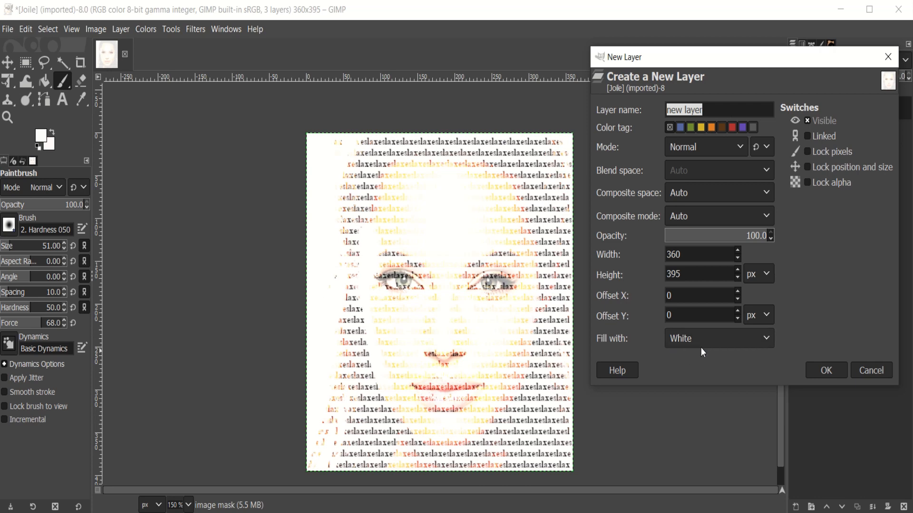
pyautogui.click(827, 372)
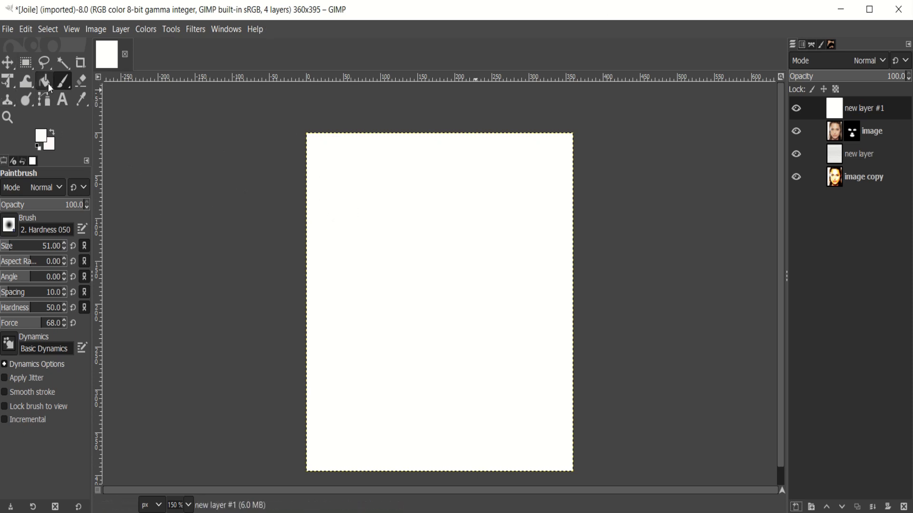
# Draw a linear Abstract 2 gradient diagonally across the new white layer, from about (58, 54) to (296, 333) px.
pyautogui.moveTo(47, 81)
pyautogui.click(94, 105)
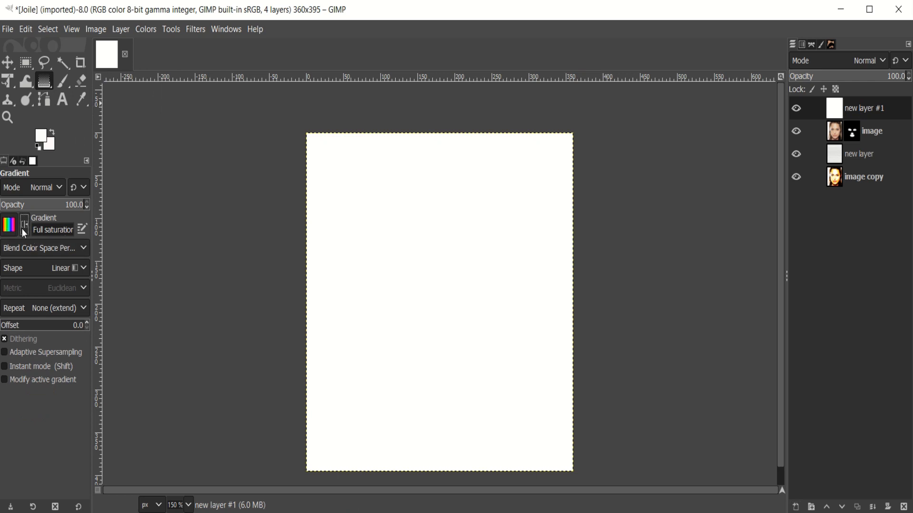
pyautogui.click(9, 224)
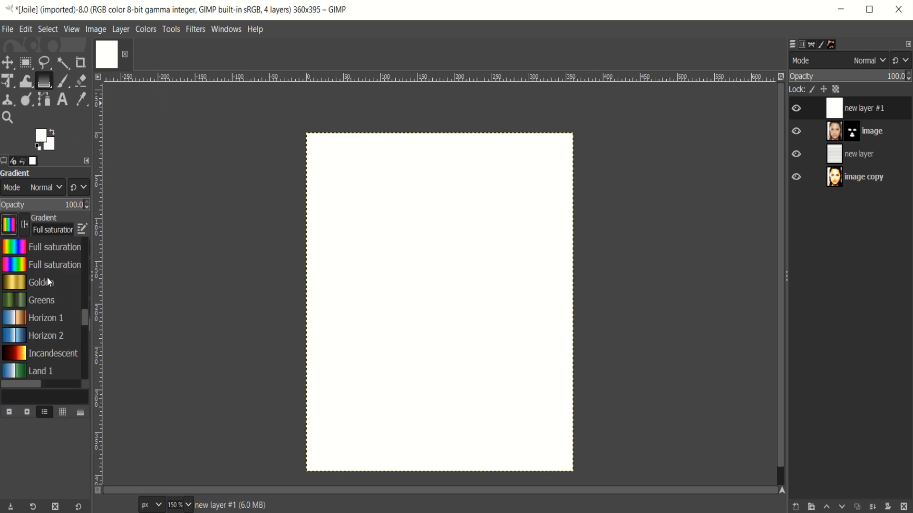
pyautogui.scroll(-3, 49, 282)
pyautogui.scroll(3, 40, 268)
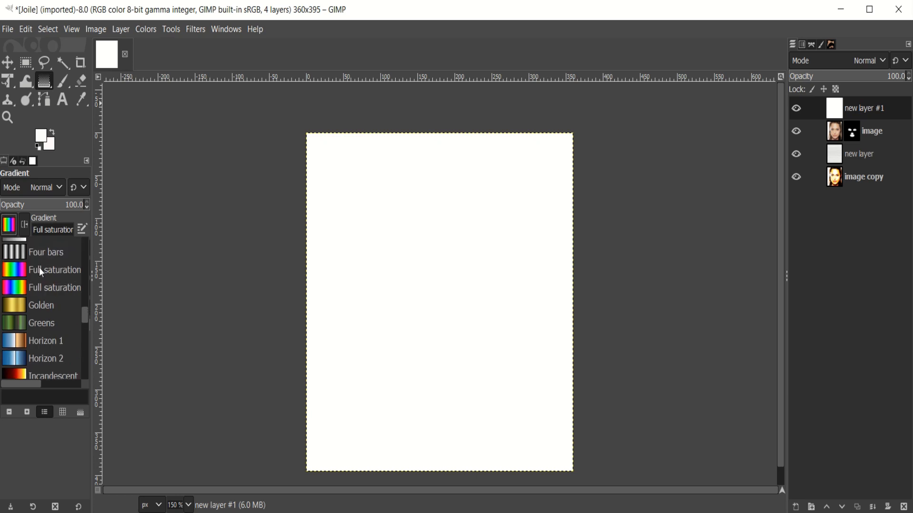
pyautogui.scroll(8, 40, 288)
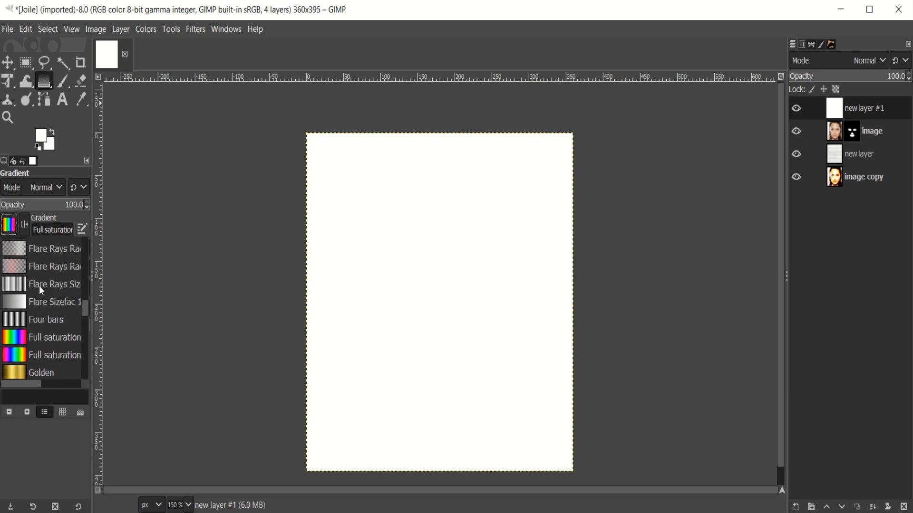
pyautogui.scroll(10, 39, 287)
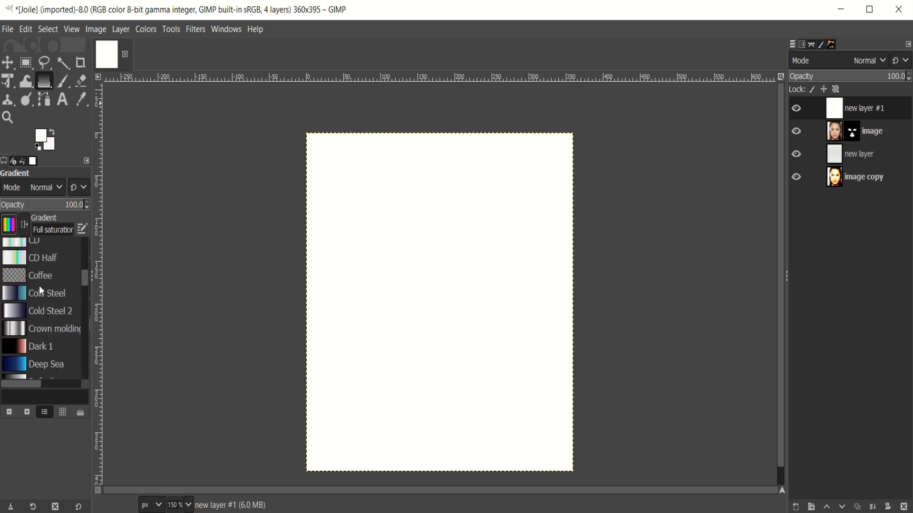
pyautogui.scroll(3, 39, 285)
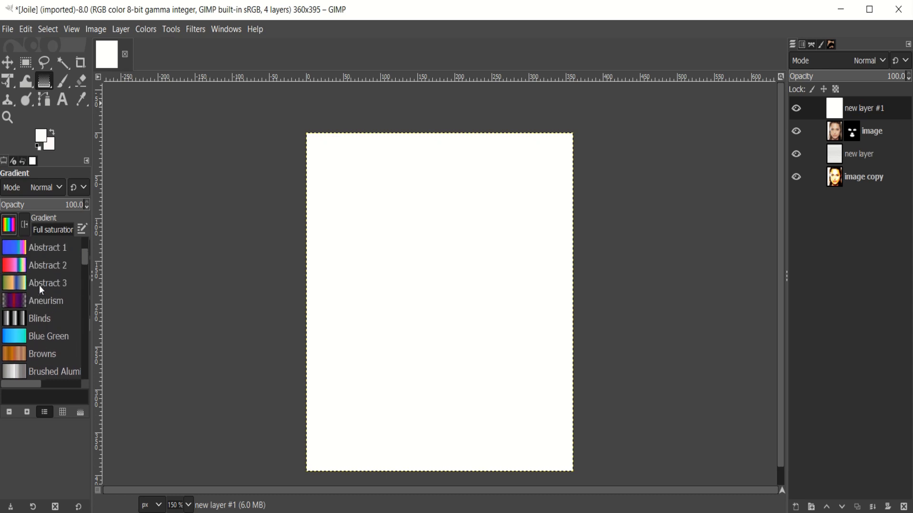
pyautogui.click(42, 266)
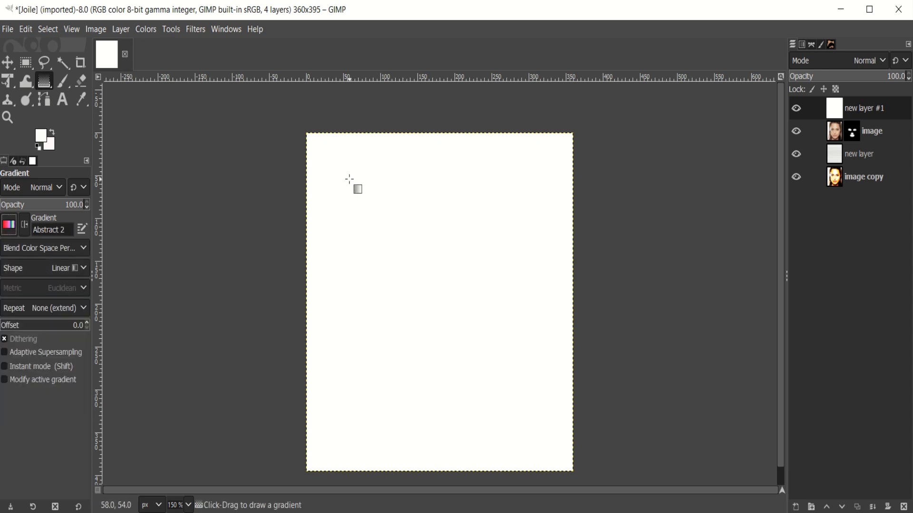
pyautogui.moveTo(350, 180); pyautogui.dragTo(526, 418)
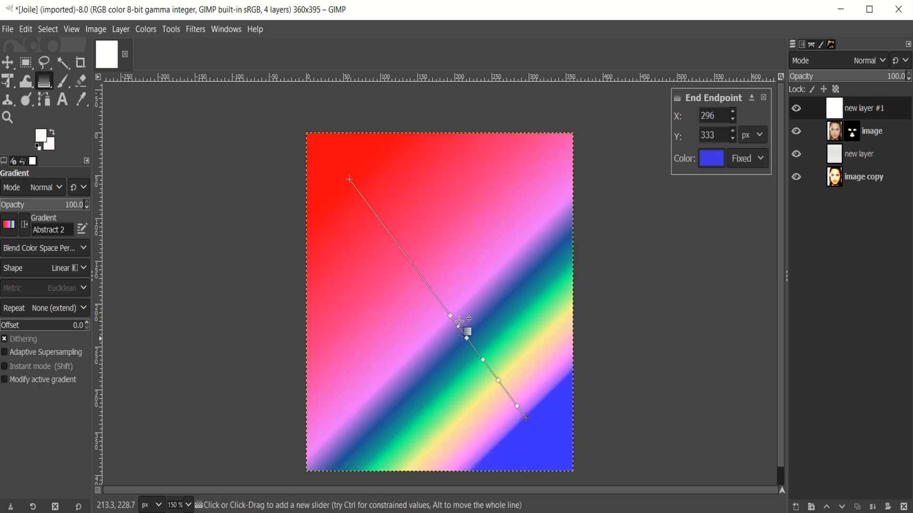
# Shift the gradient's first four color stops toward its start, with pink at about 39, dark blue at about 55 and yellow at about 78.
pyautogui.moveTo(450, 316); pyautogui.dragTo(425, 264)
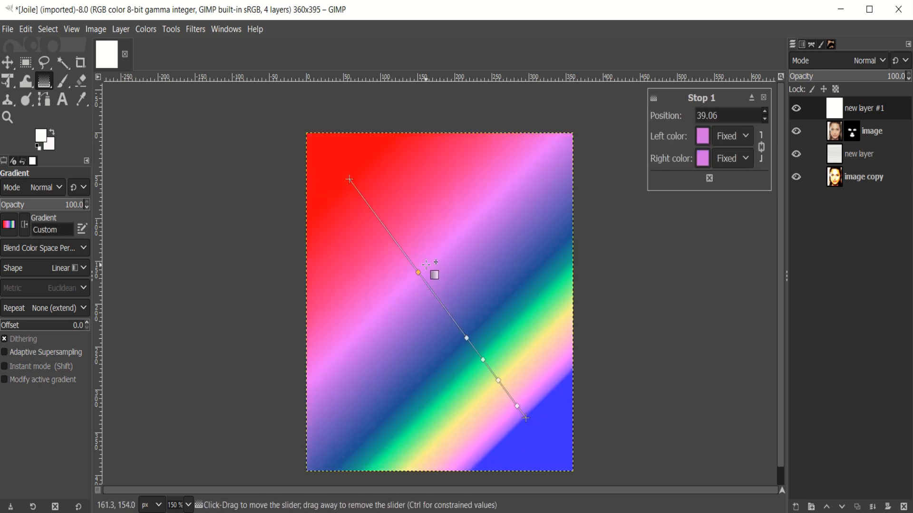
pyautogui.click(463, 340)
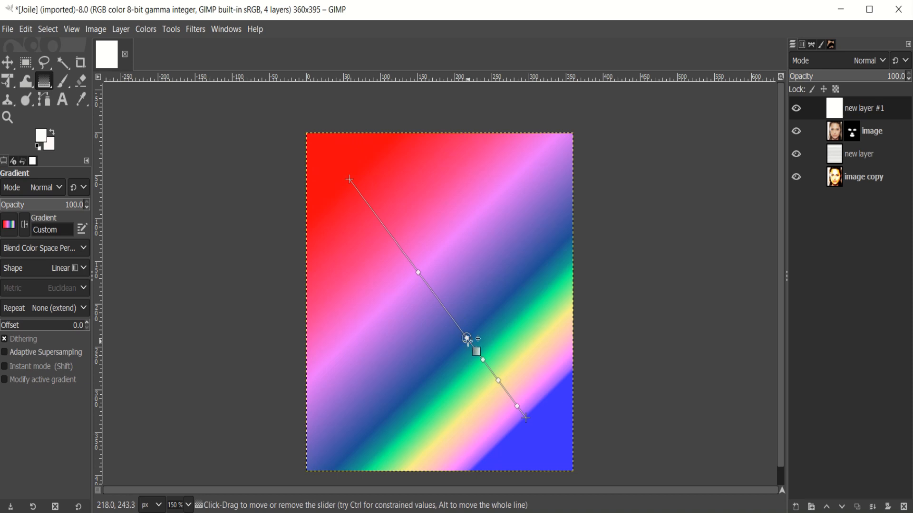
pyautogui.moveTo(466, 338); pyautogui.dragTo(445, 310)
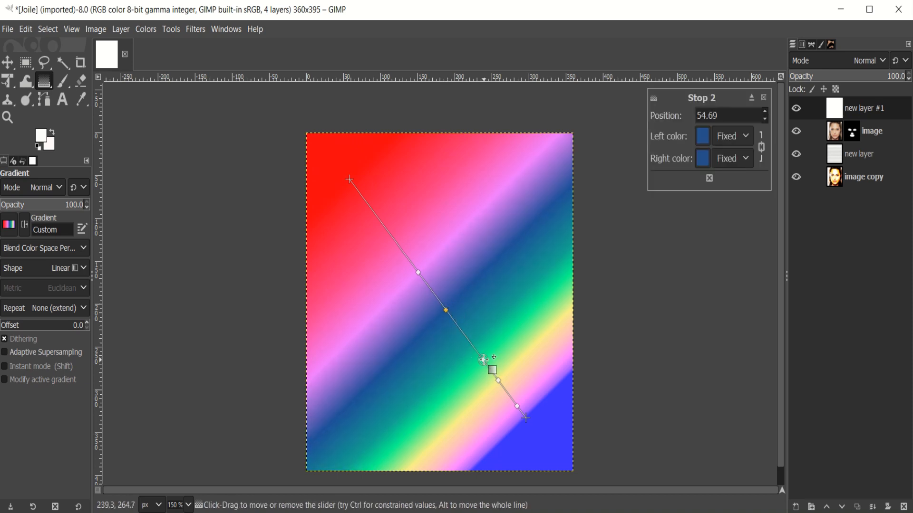
pyautogui.moveTo(483, 360); pyautogui.dragTo(470, 343)
pyautogui.moveTo(498, 382); pyautogui.dragTo(486, 366)
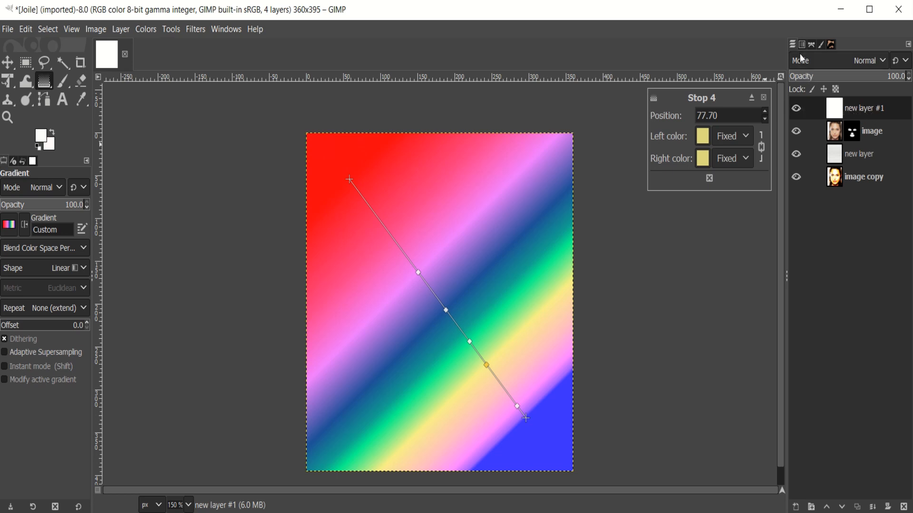
# Set the gradient layer's blend mode to Screen, apply the gradient, and compare the portrait with that layer hidden and shown.
pyautogui.click(880, 60)
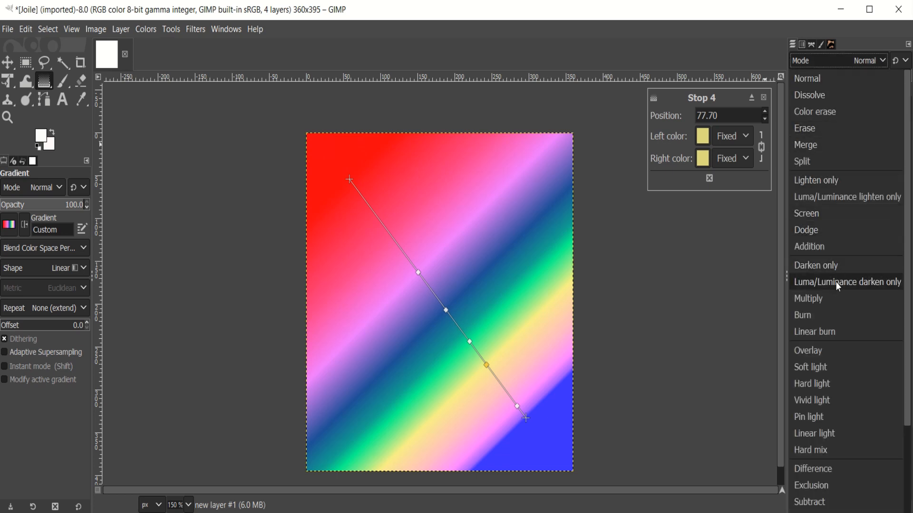
pyautogui.click(814, 213)
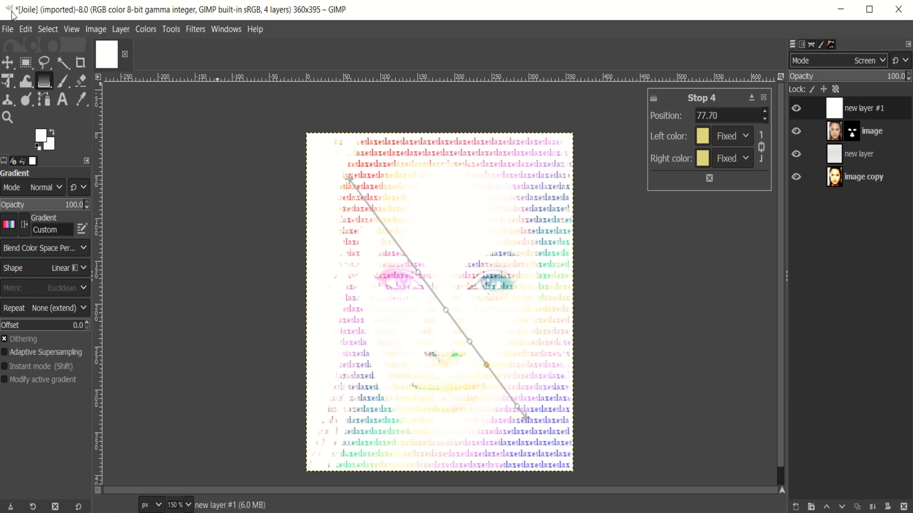
pyautogui.click(8, 63)
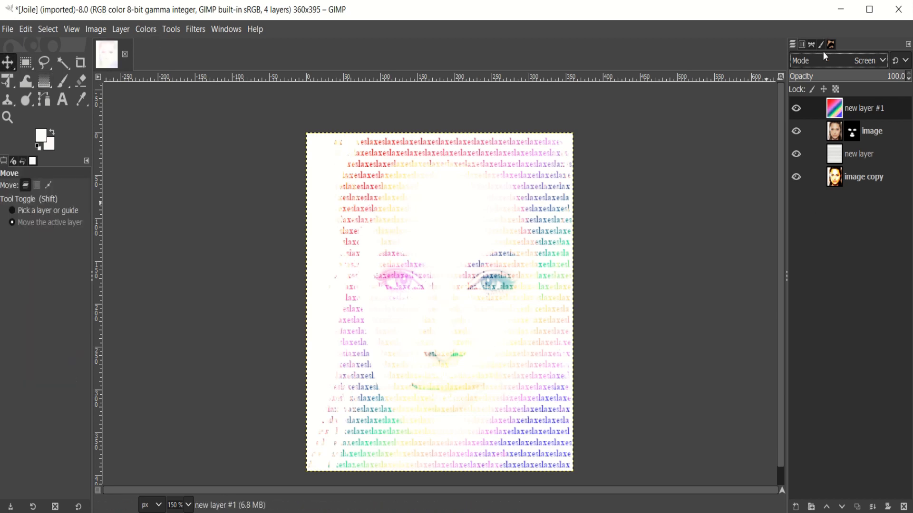
pyautogui.click(796, 109)
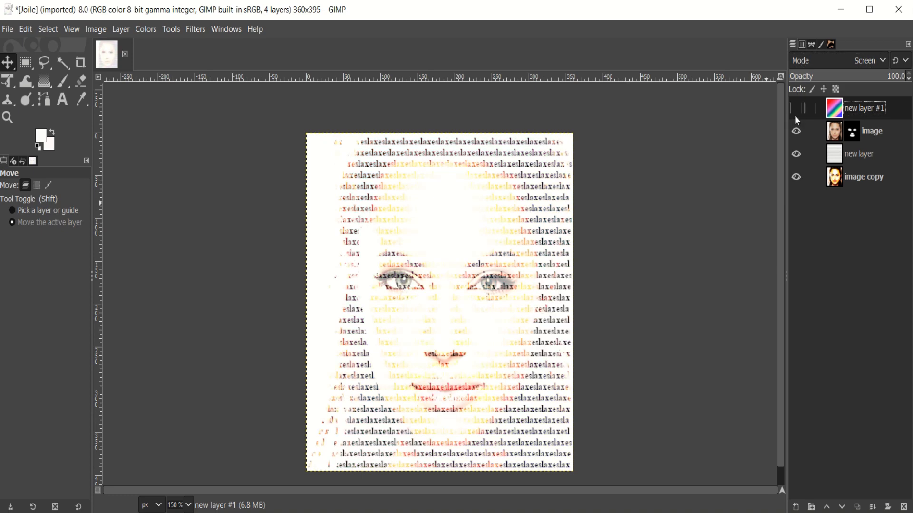
pyautogui.click(797, 120)
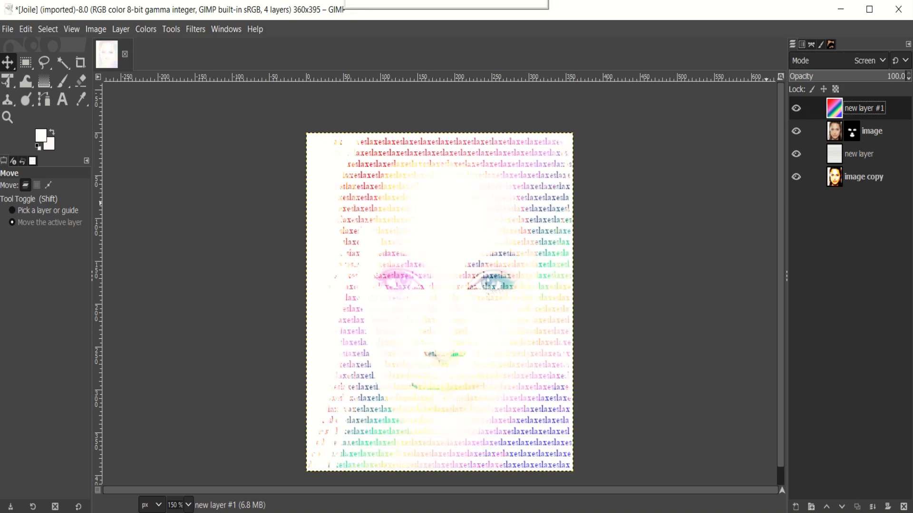